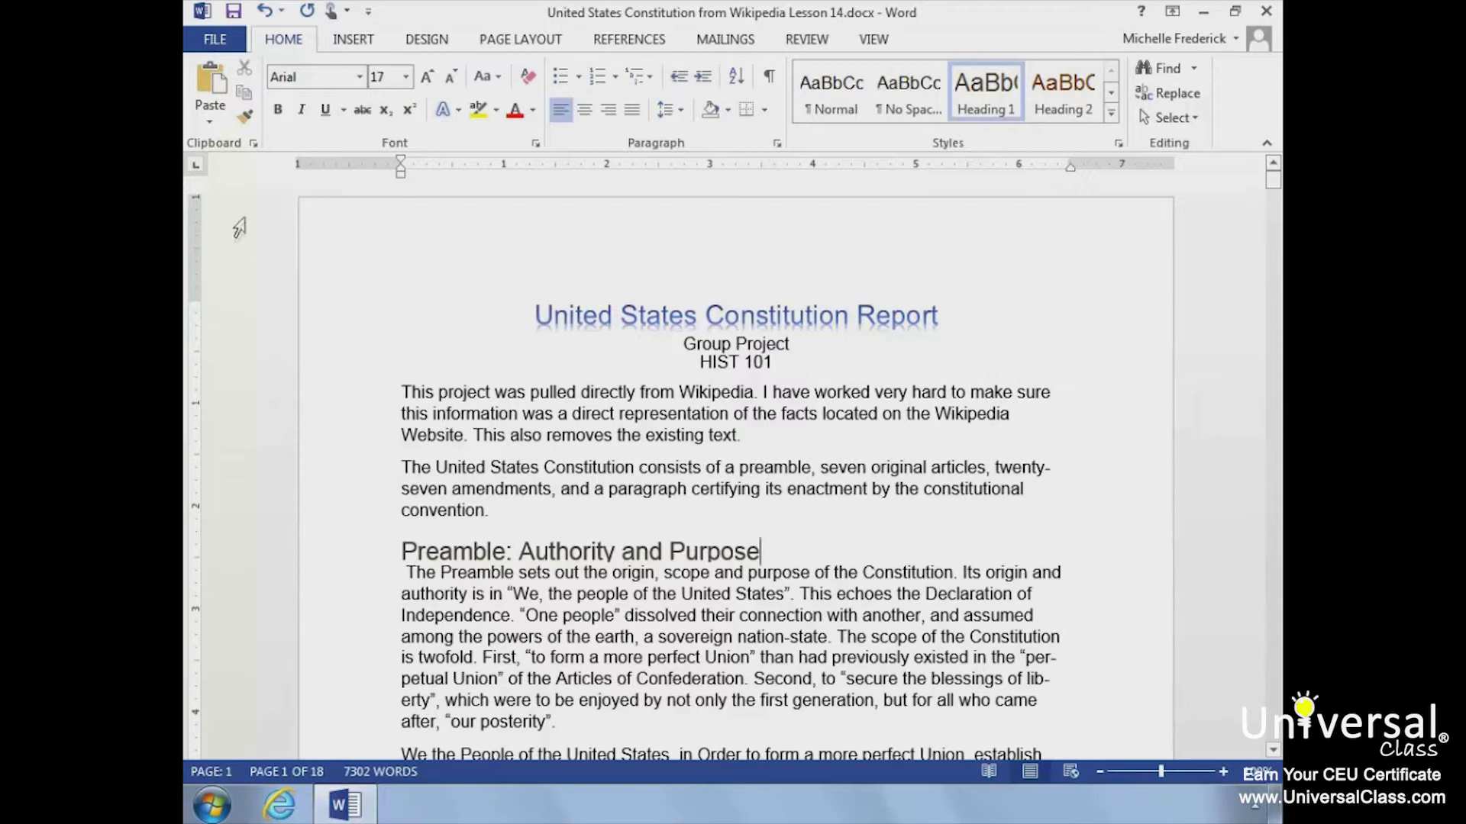
- Create a new blank Word document
click(217, 40)
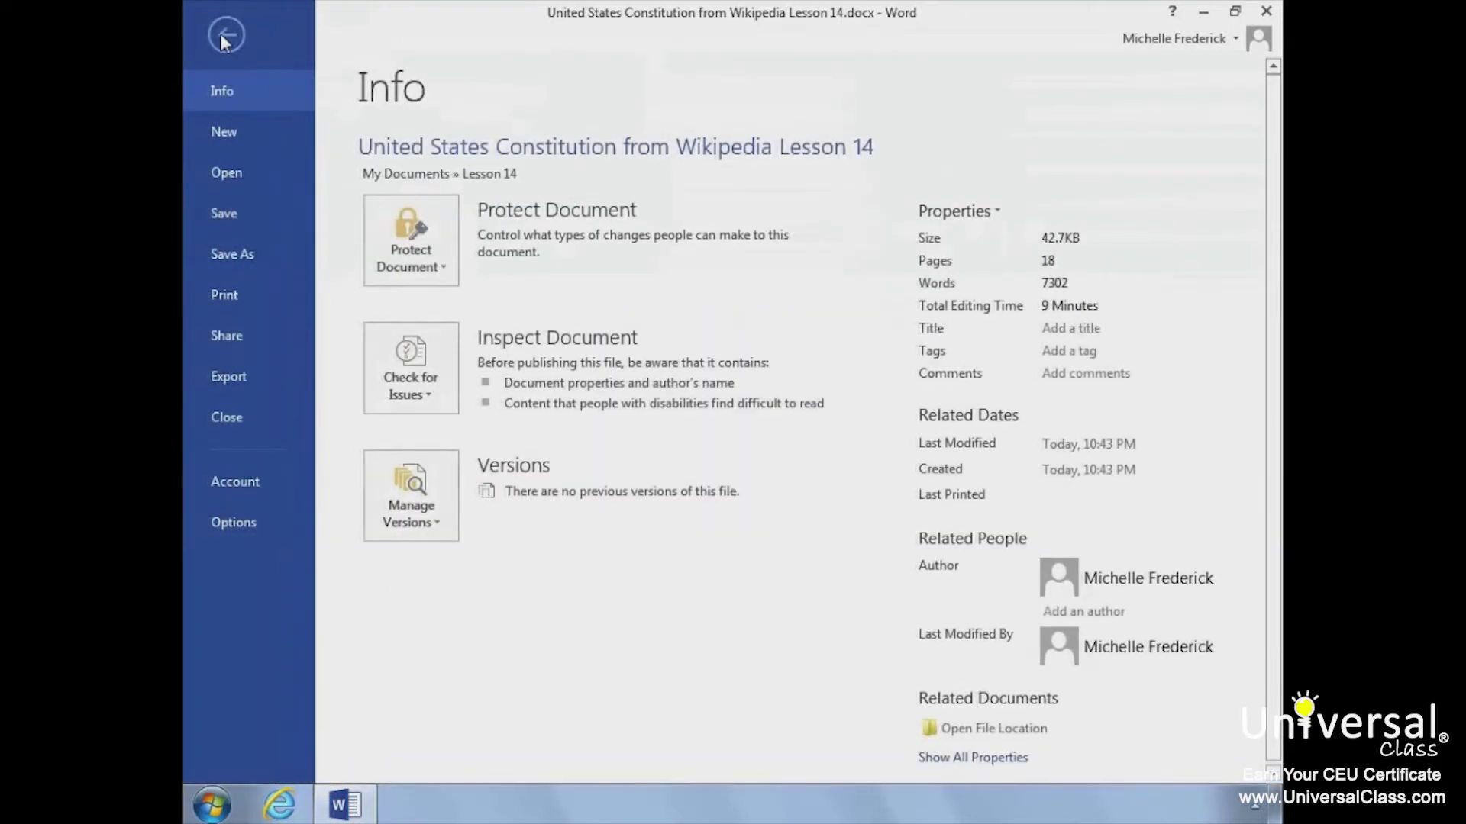
click(220, 131)
click(469, 351)
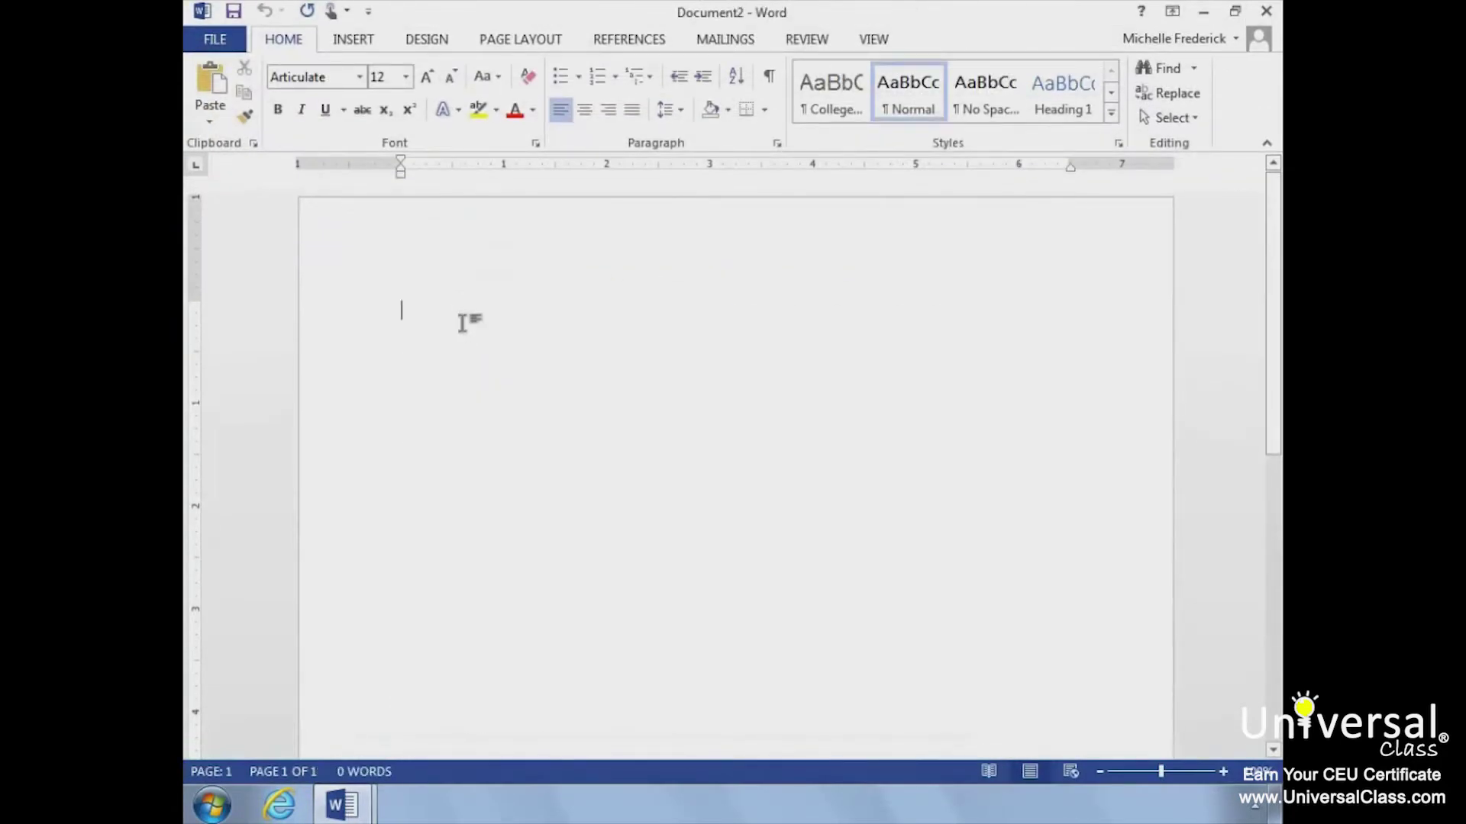
- Save the new document to the Desktop as Outline.docx
click(217, 40)
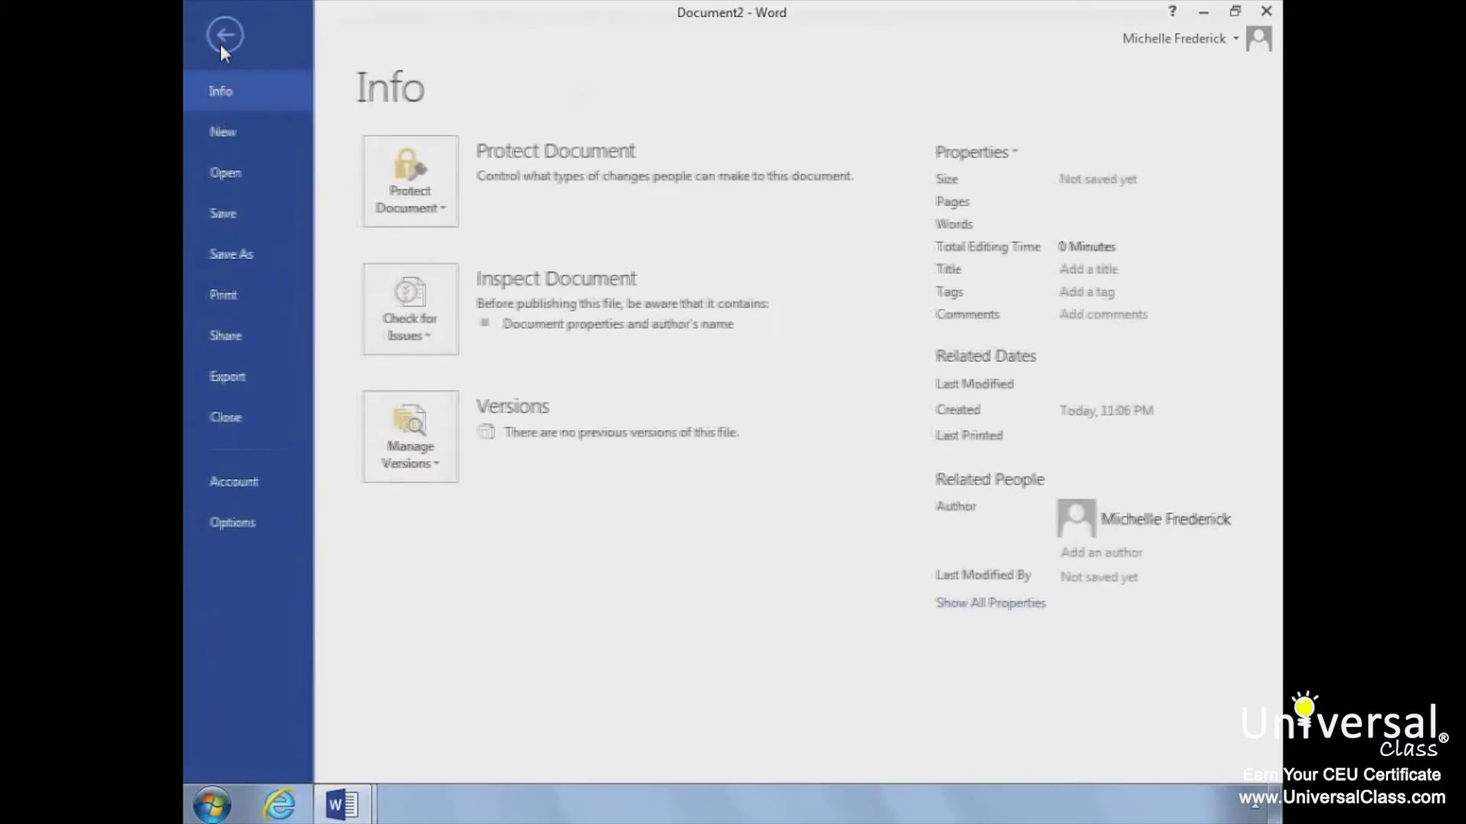
click(212, 252)
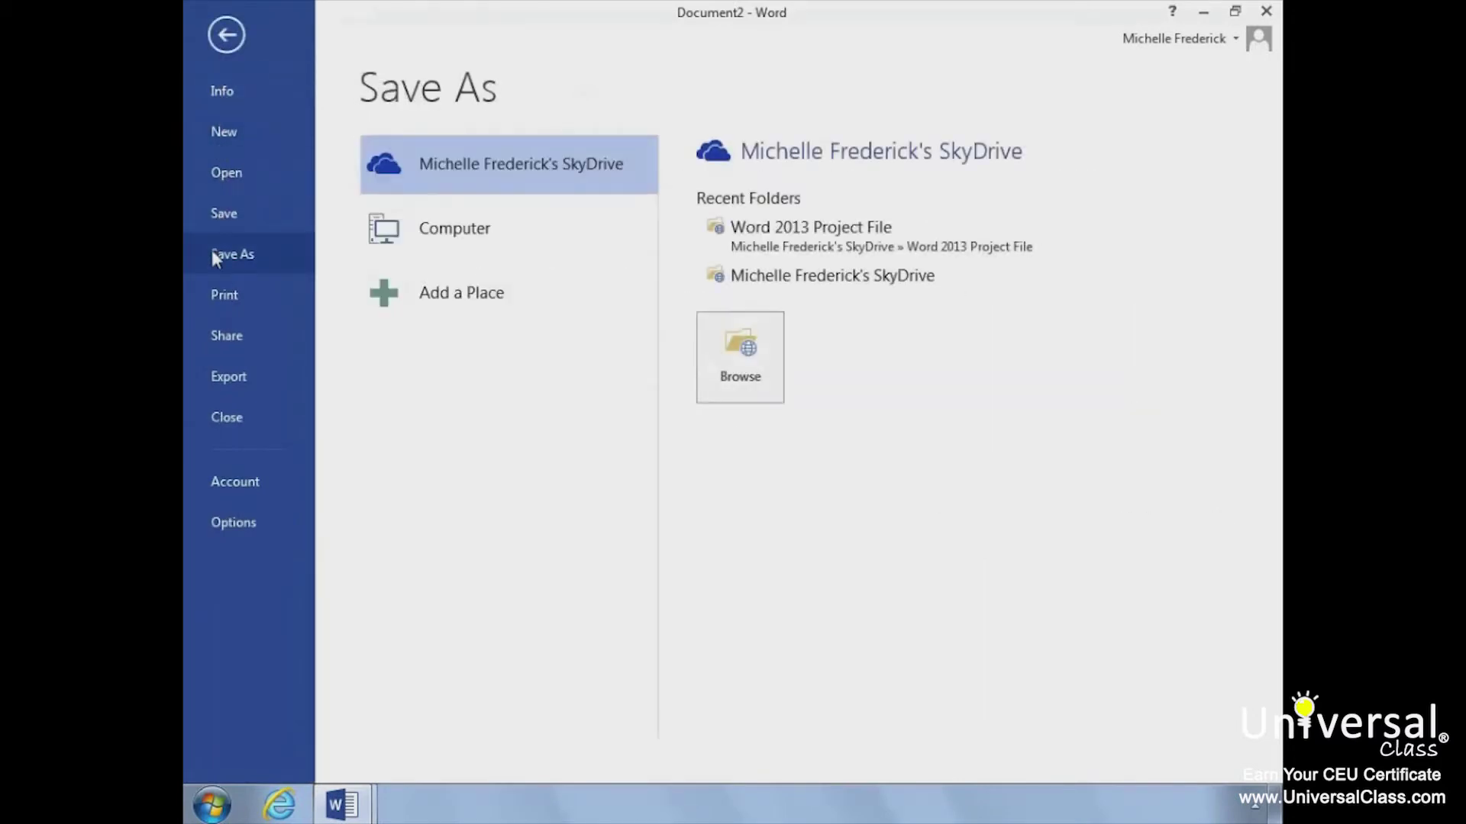
click(445, 229)
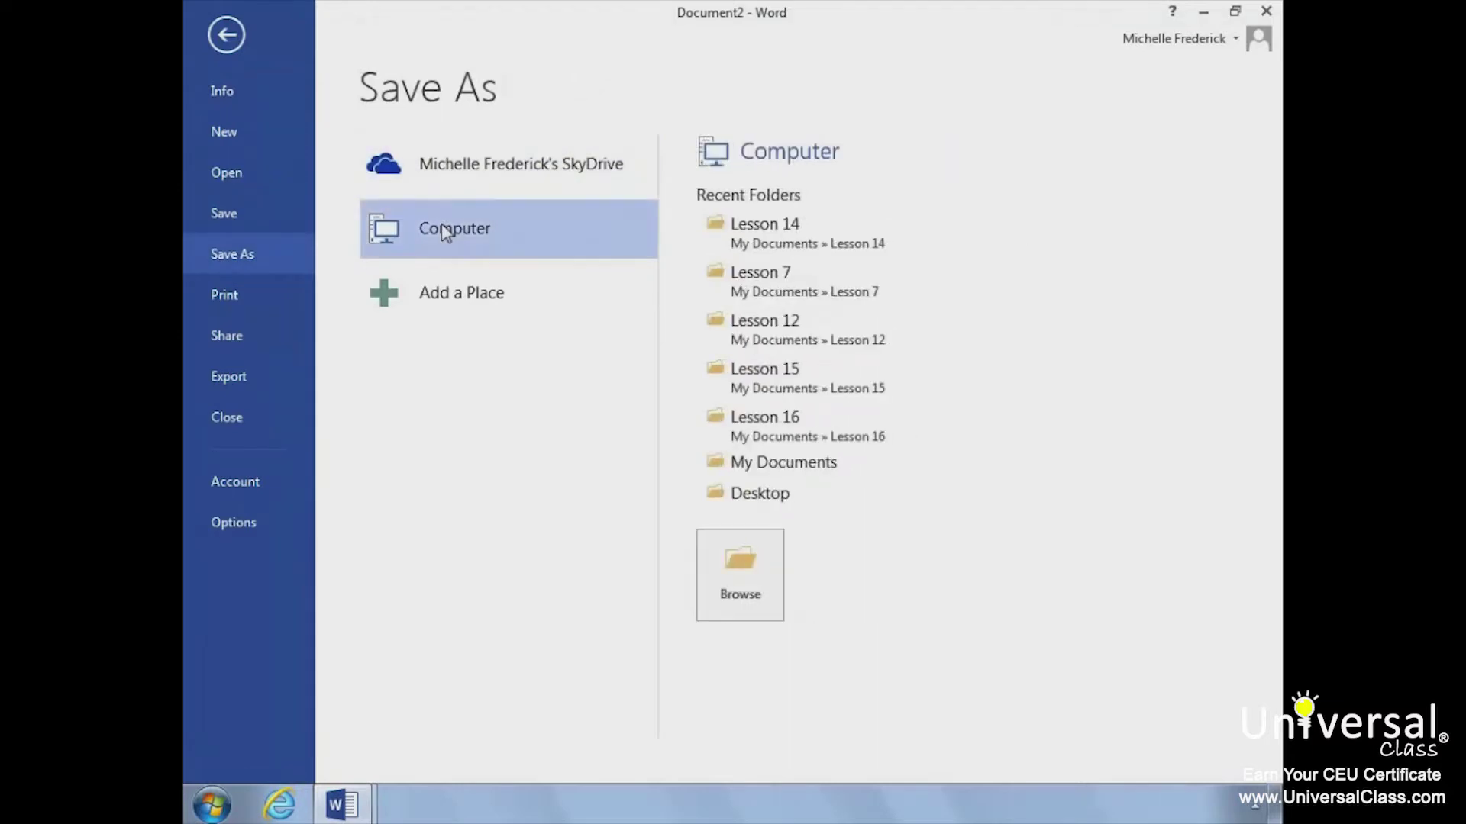
click(767, 496)
text(Outline)
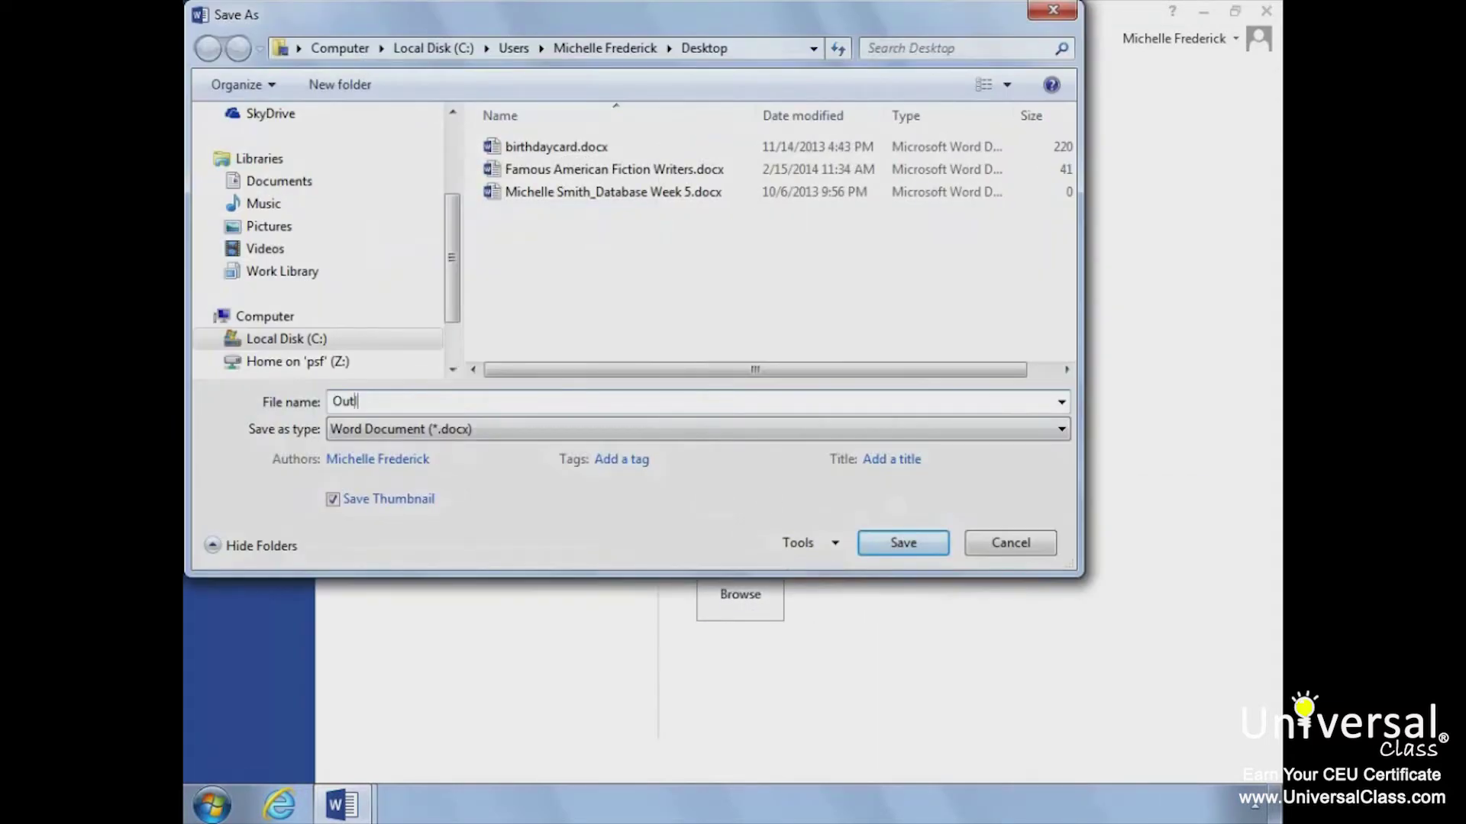
click(909, 538)
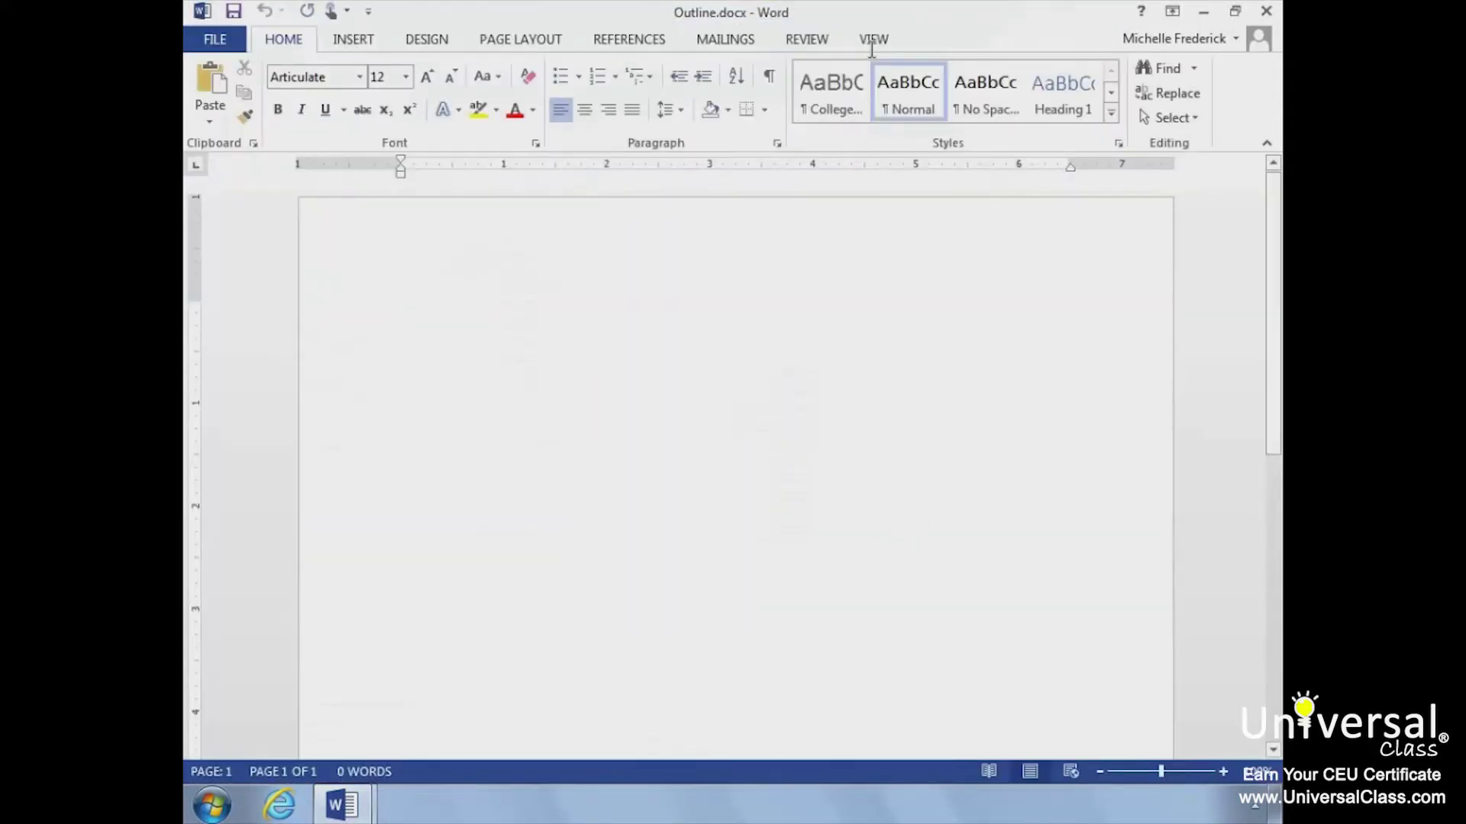
- Switch Outline.docx to Outline view and open the Insert Subdocument dialog from Show Document
click(875, 41)
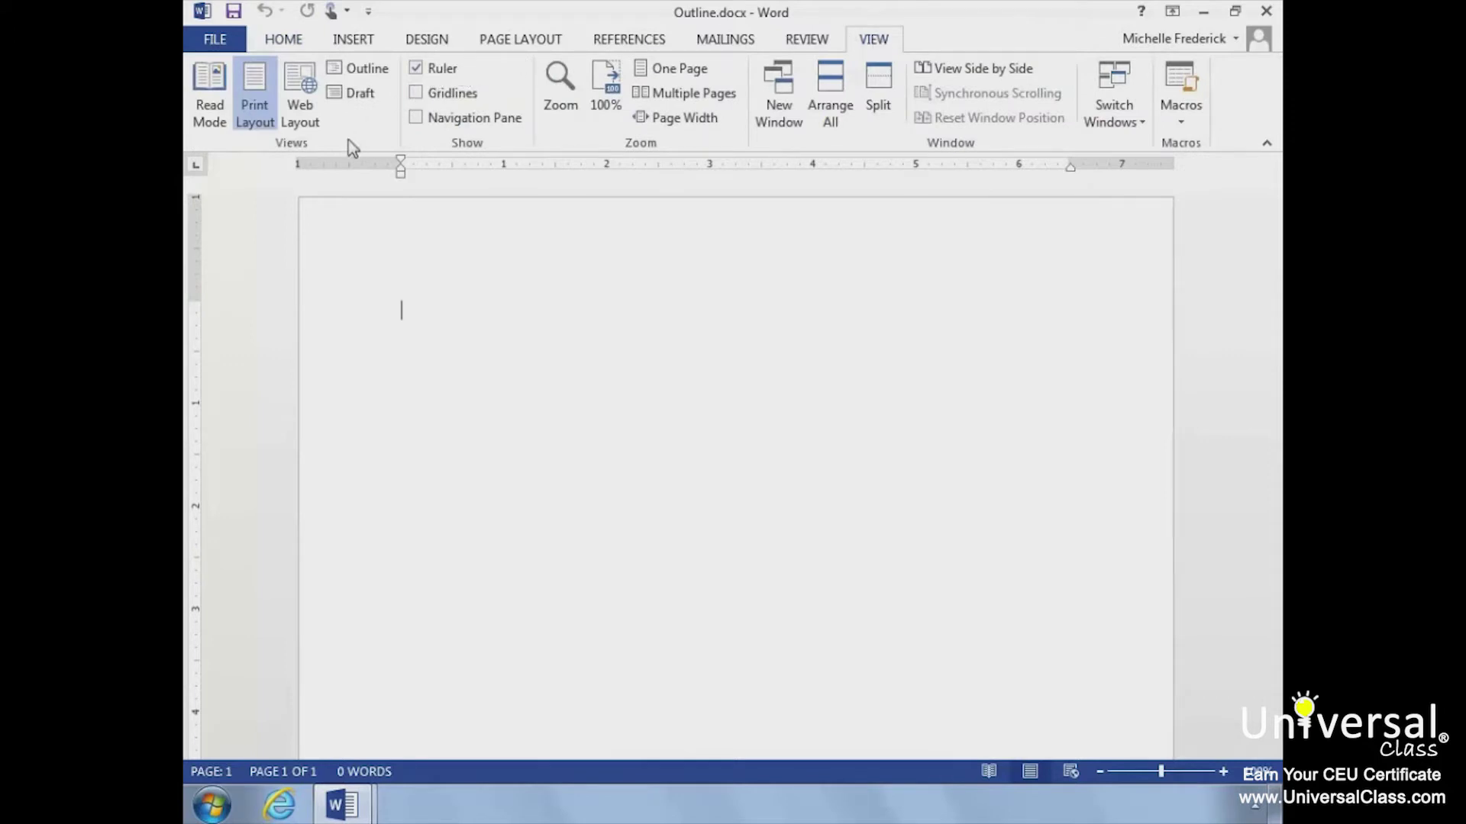
click(357, 68)
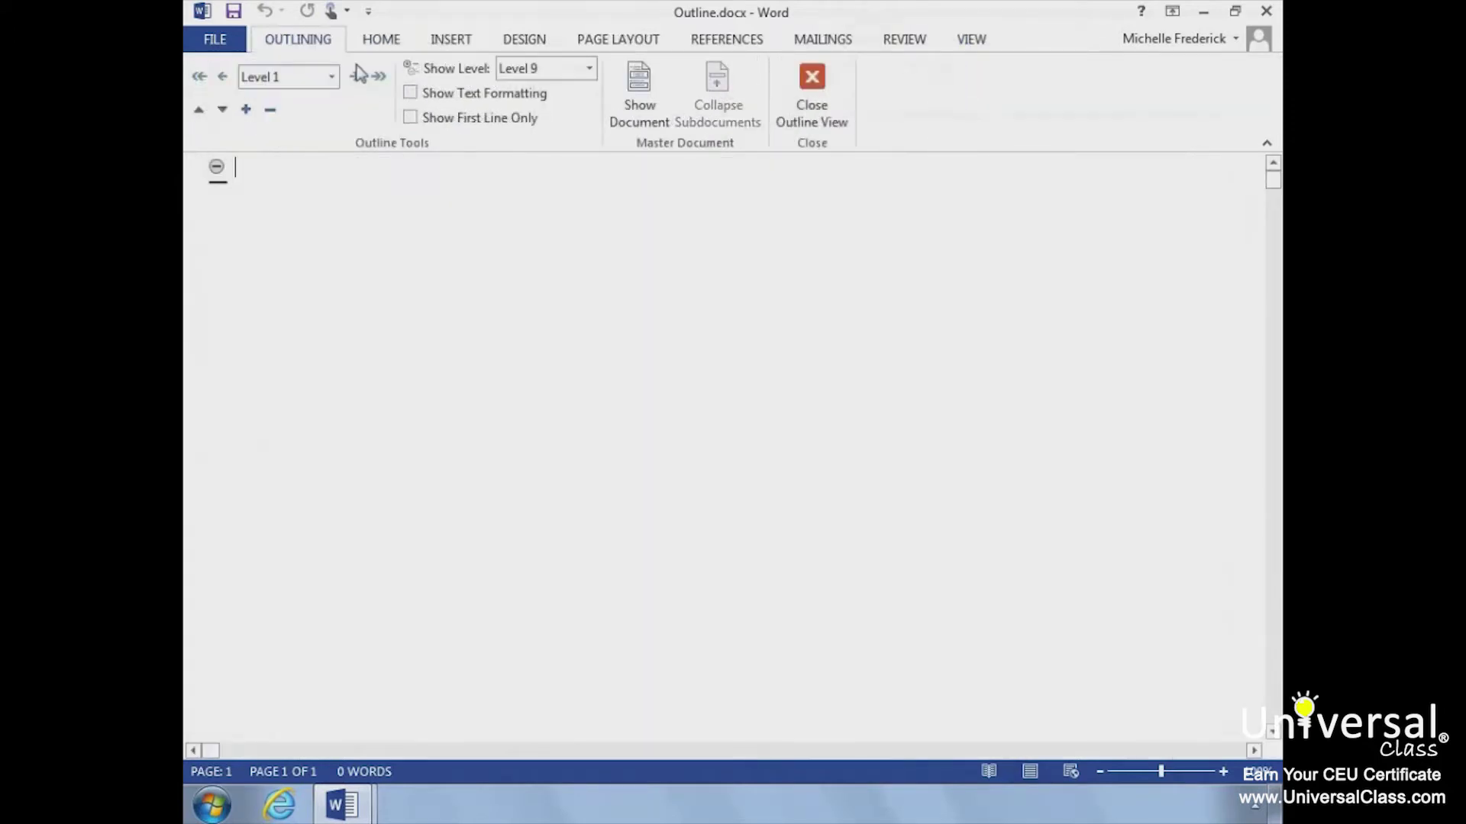
click(632, 89)
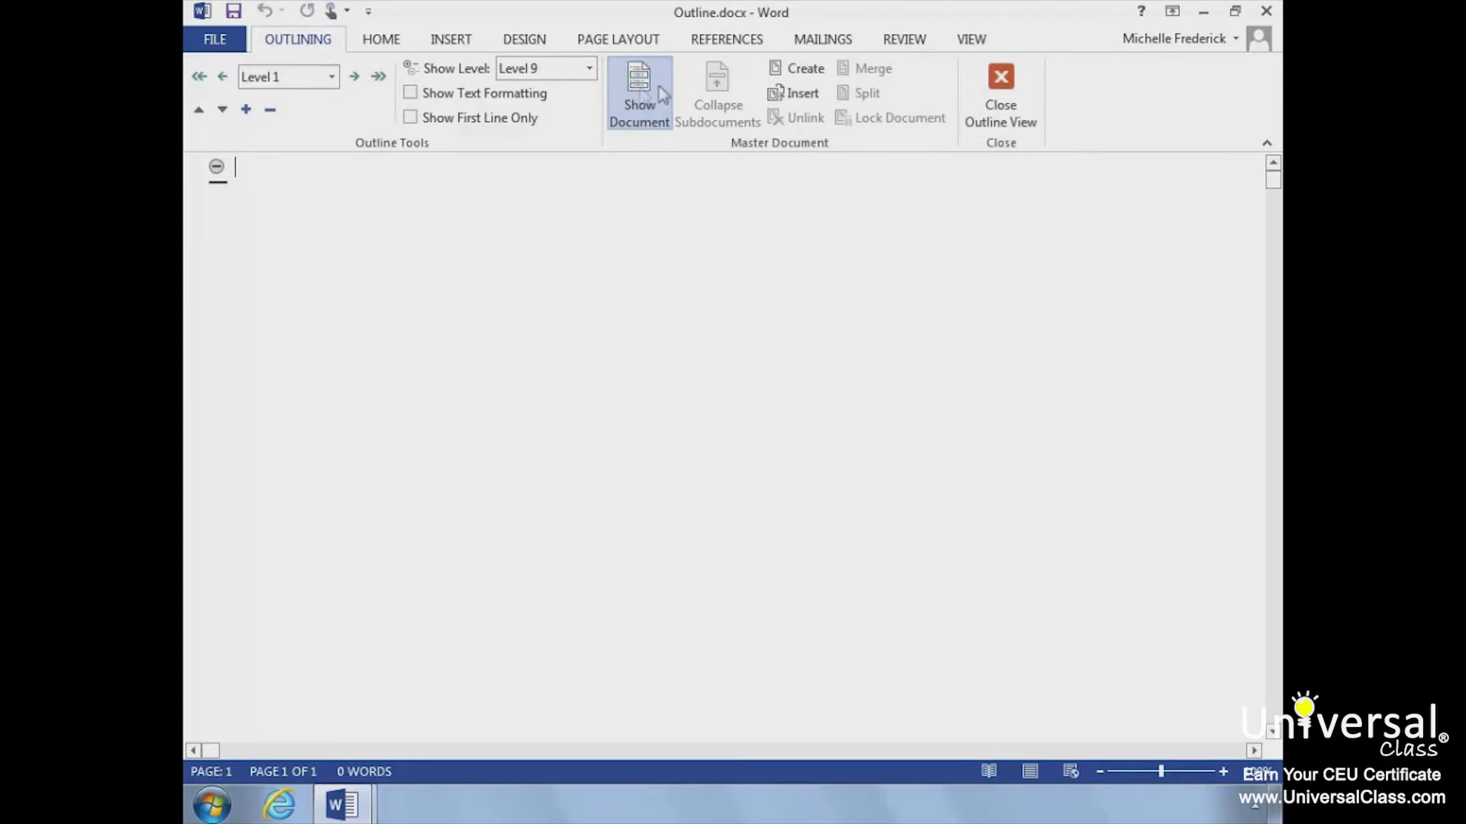
click(795, 94)
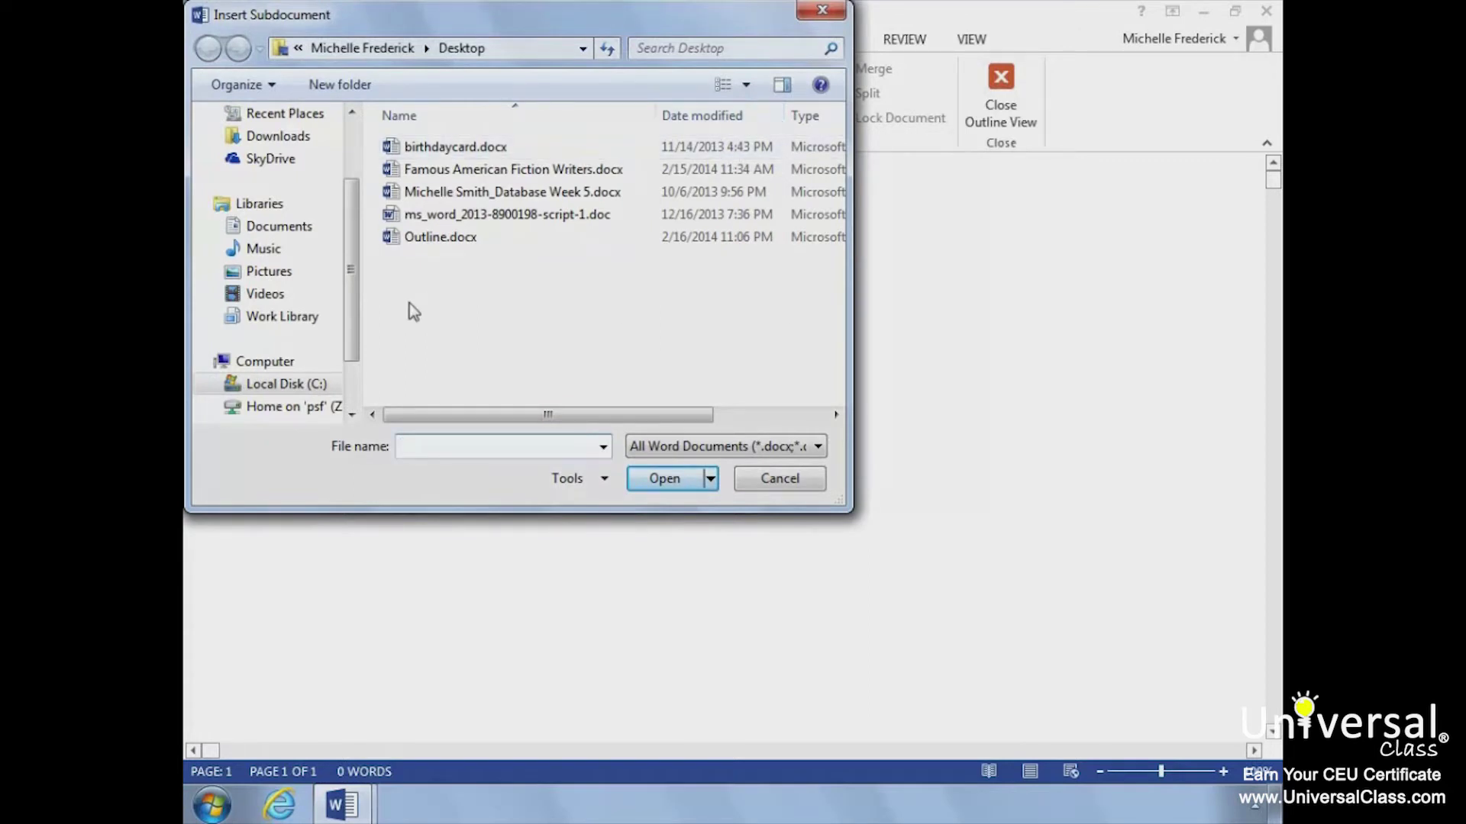
- Insert Preamble.docx from Documents > Lesson 14 as a subdocument
click(301, 229)
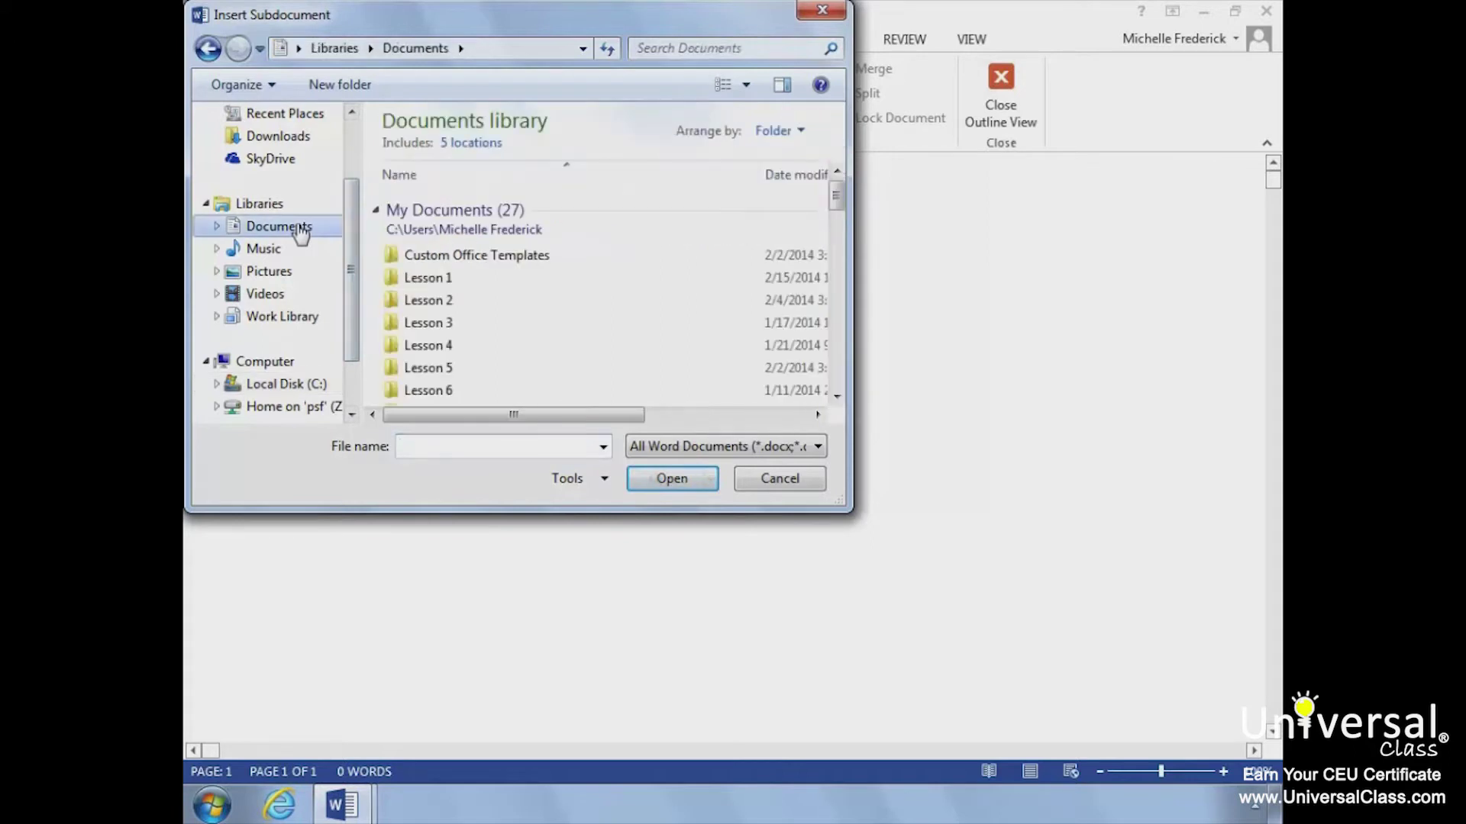
click(451, 309)
scroll(453, 319, down, 2)
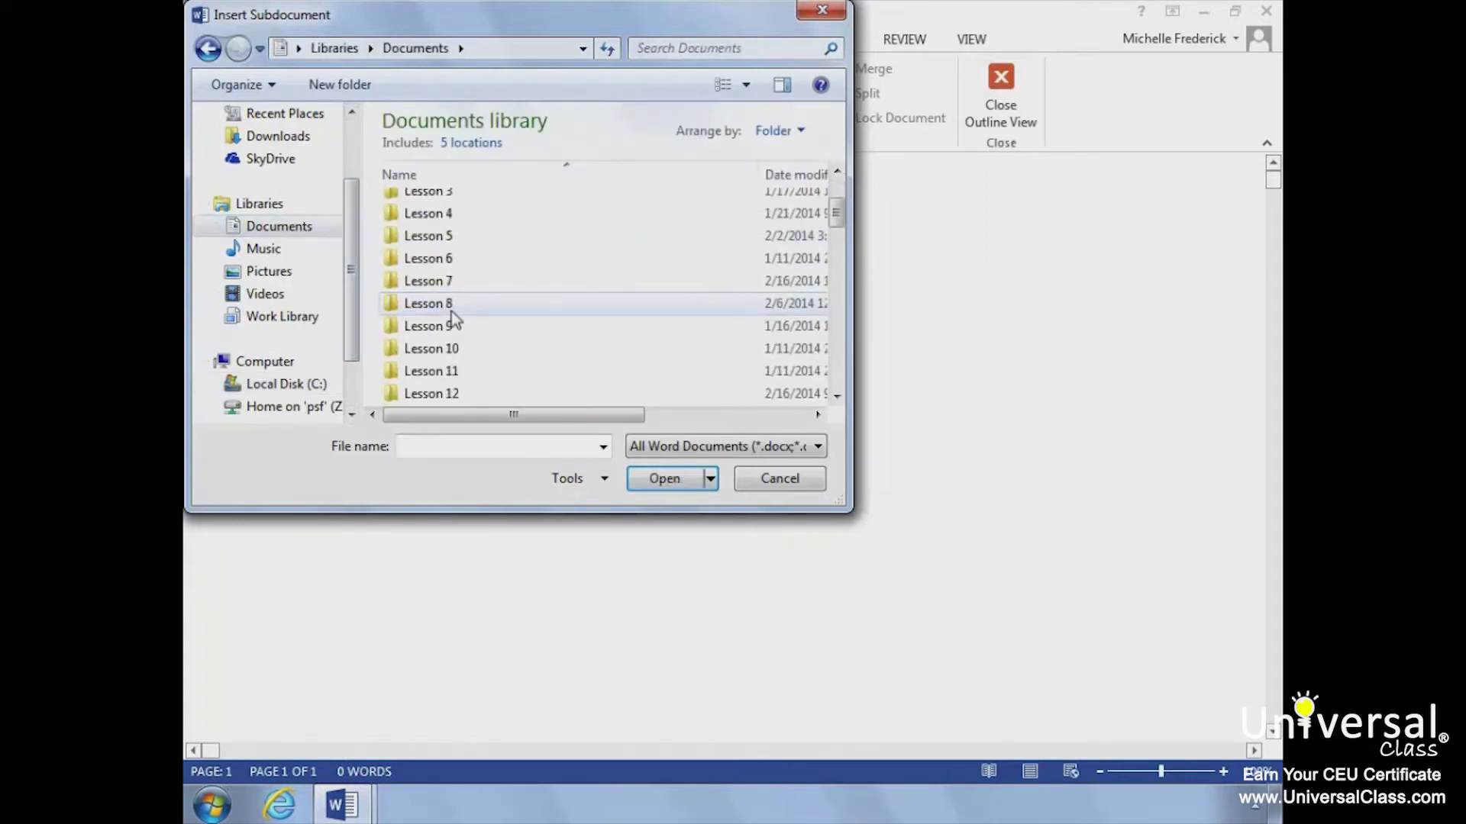
scroll(454, 319, down, 2)
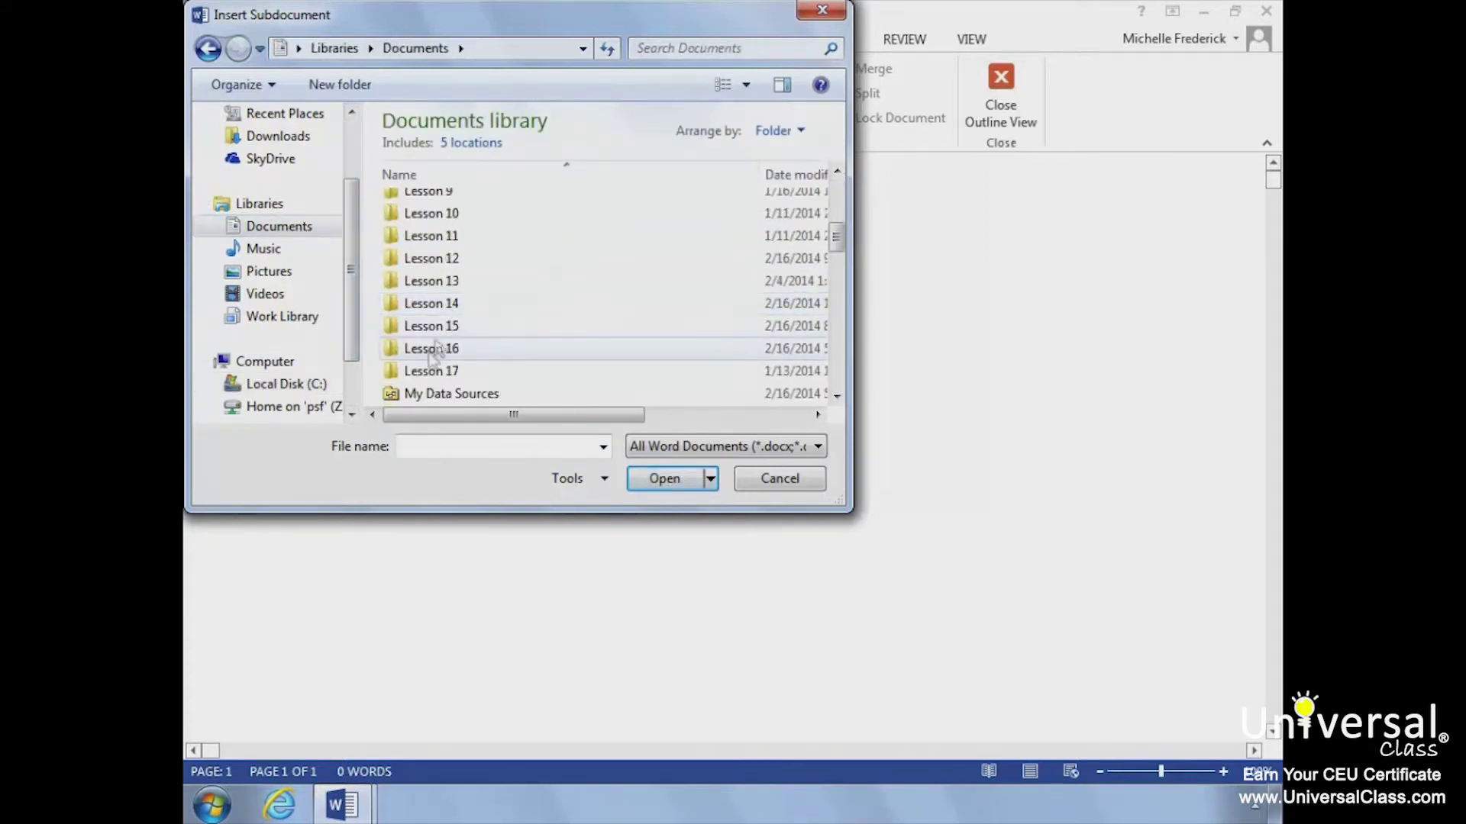
double_click(451, 304)
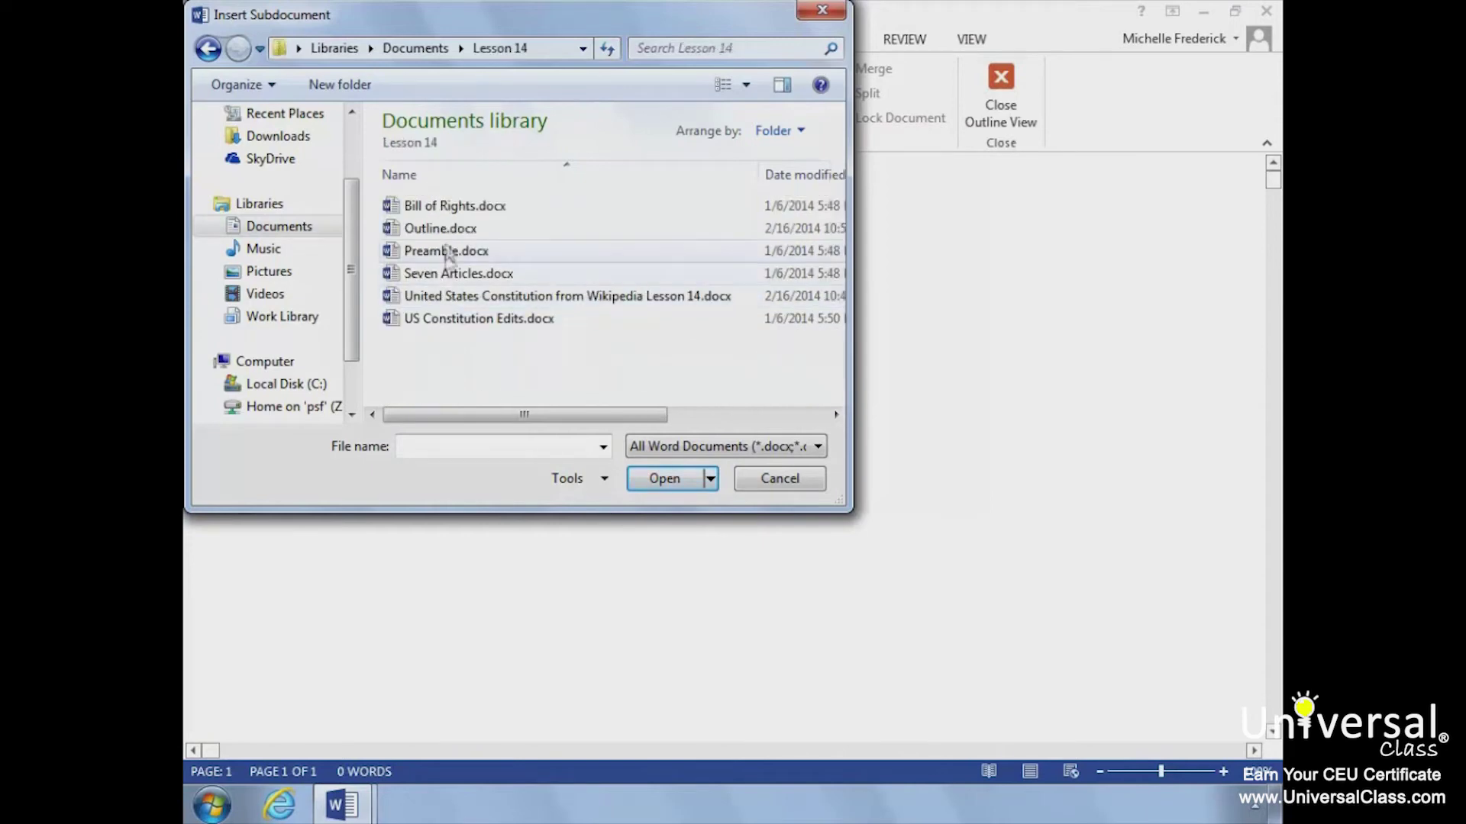
double_click(447, 251)
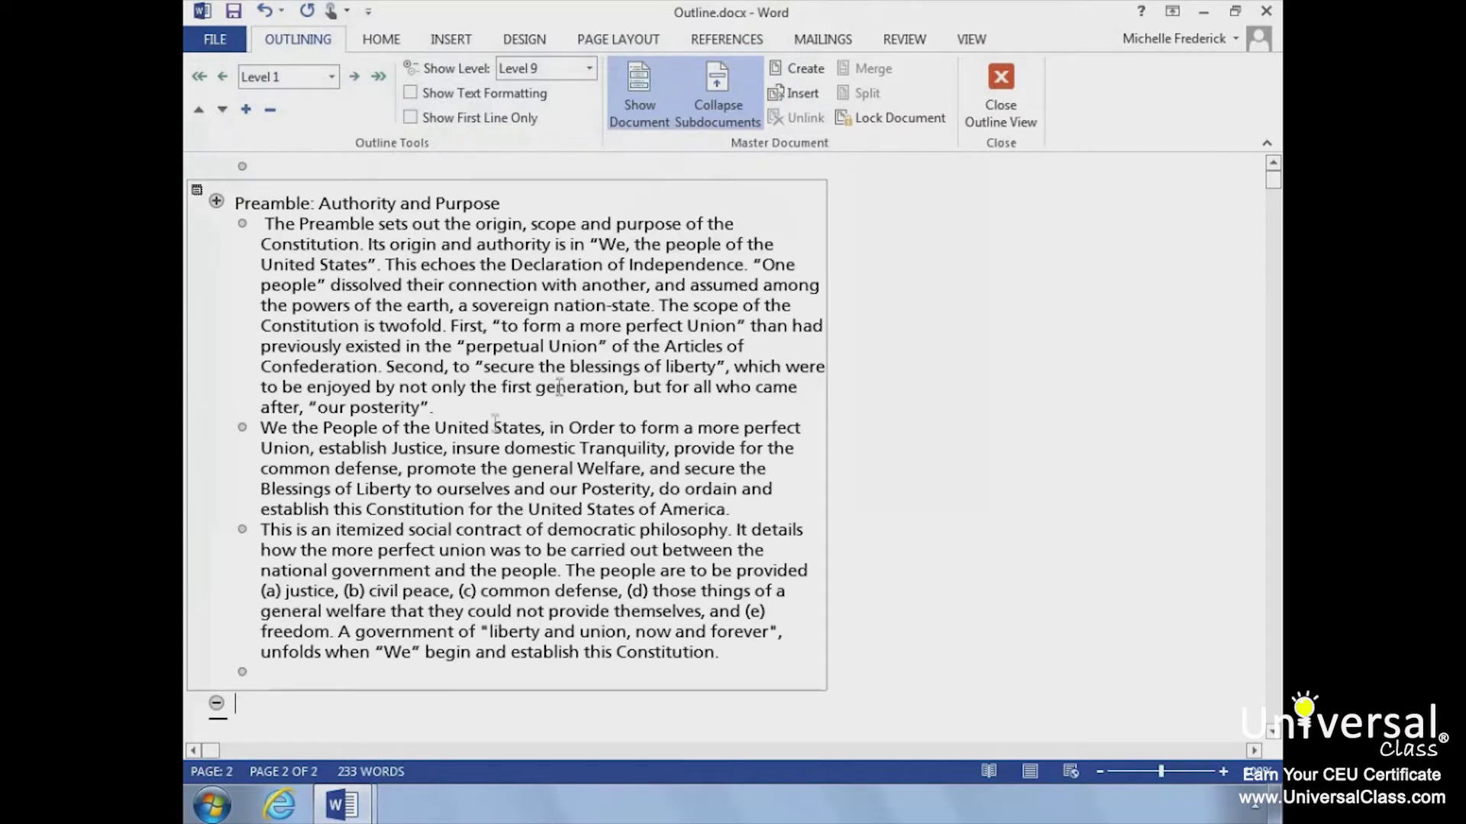
- Insert Seven Articles.docx and Bill of Rights.docx as further subdocuments
click(793, 93)
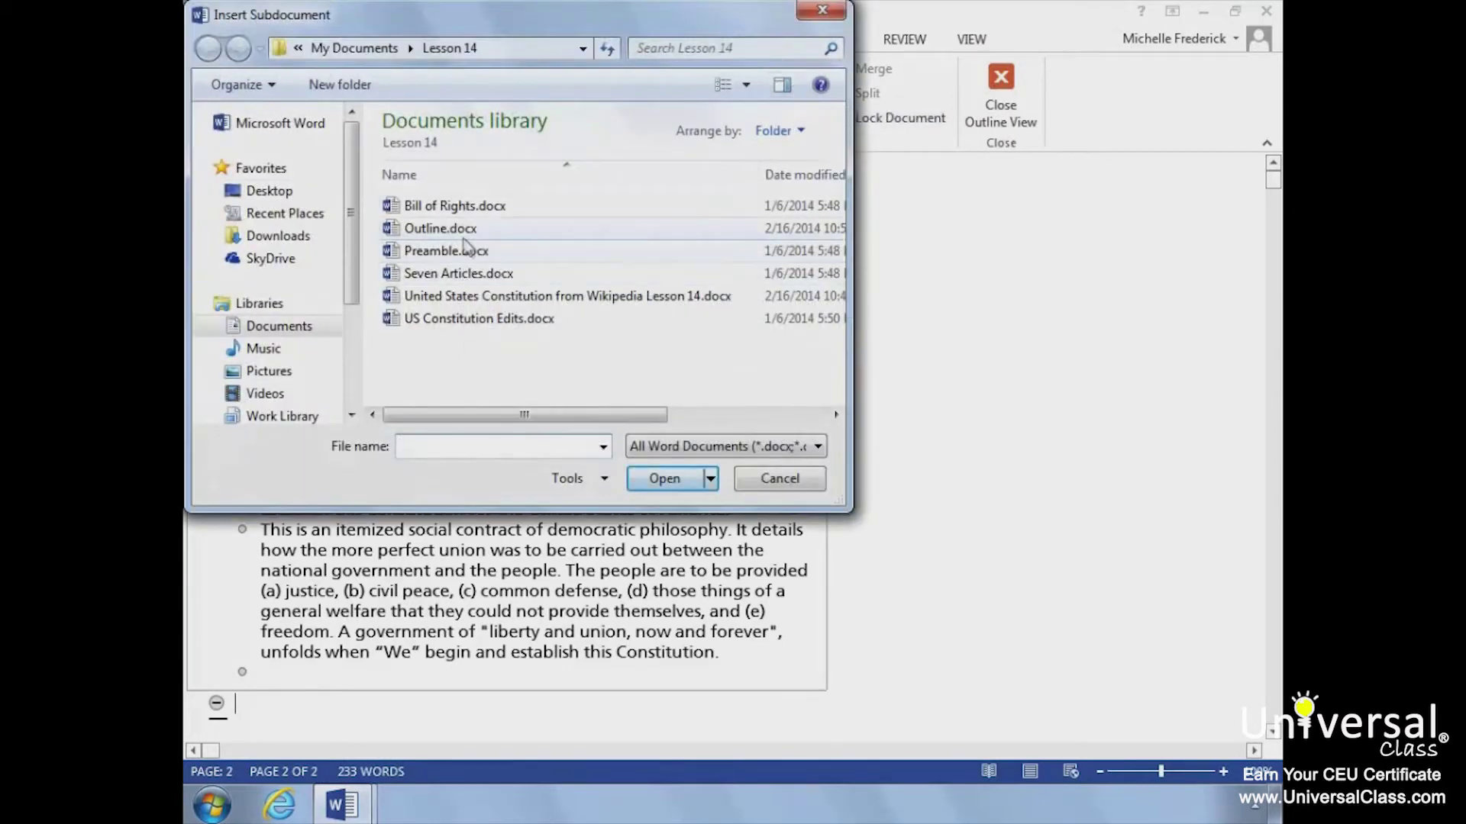
double_click(447, 275)
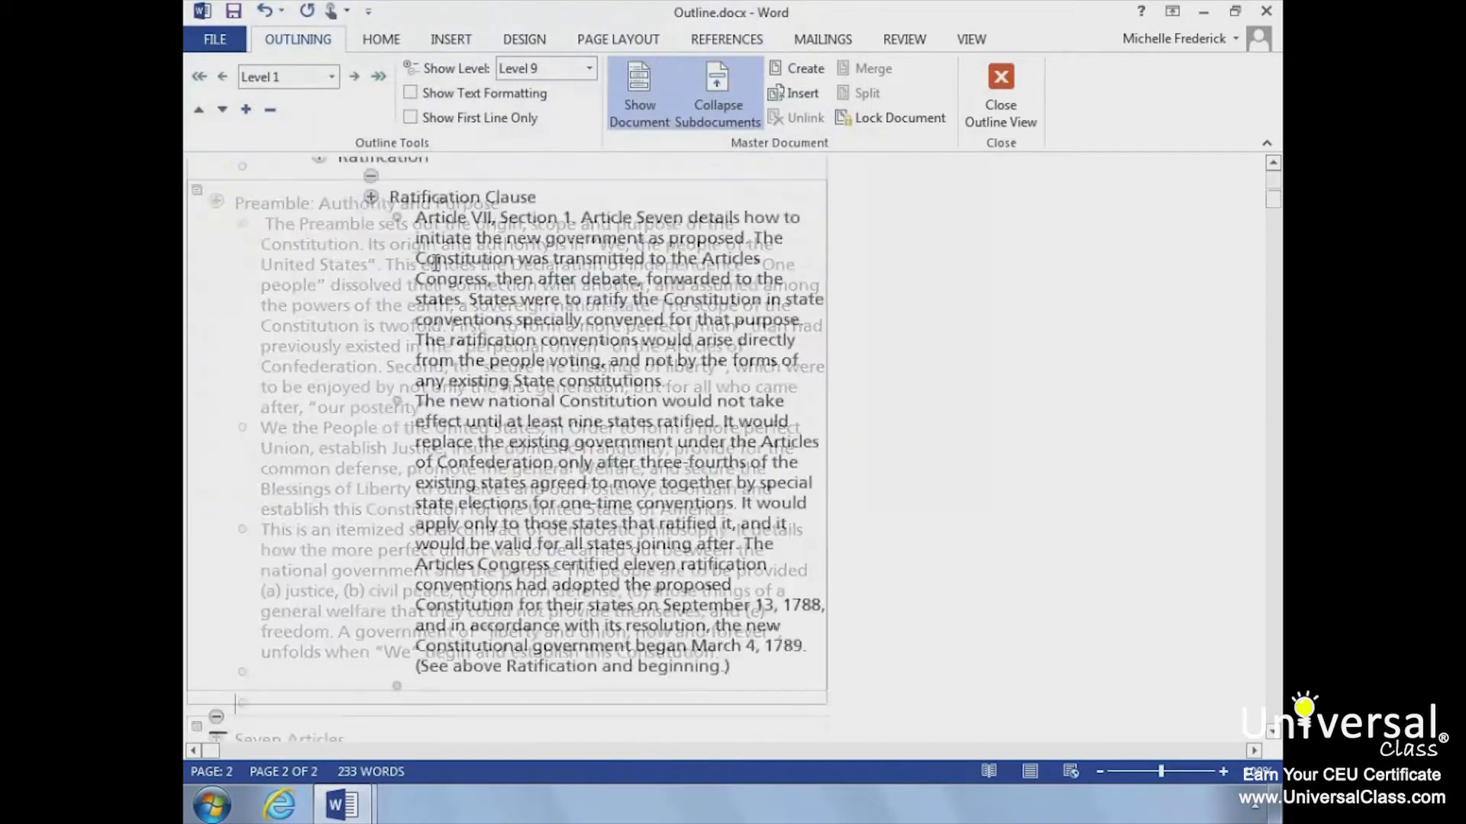
click(794, 92)
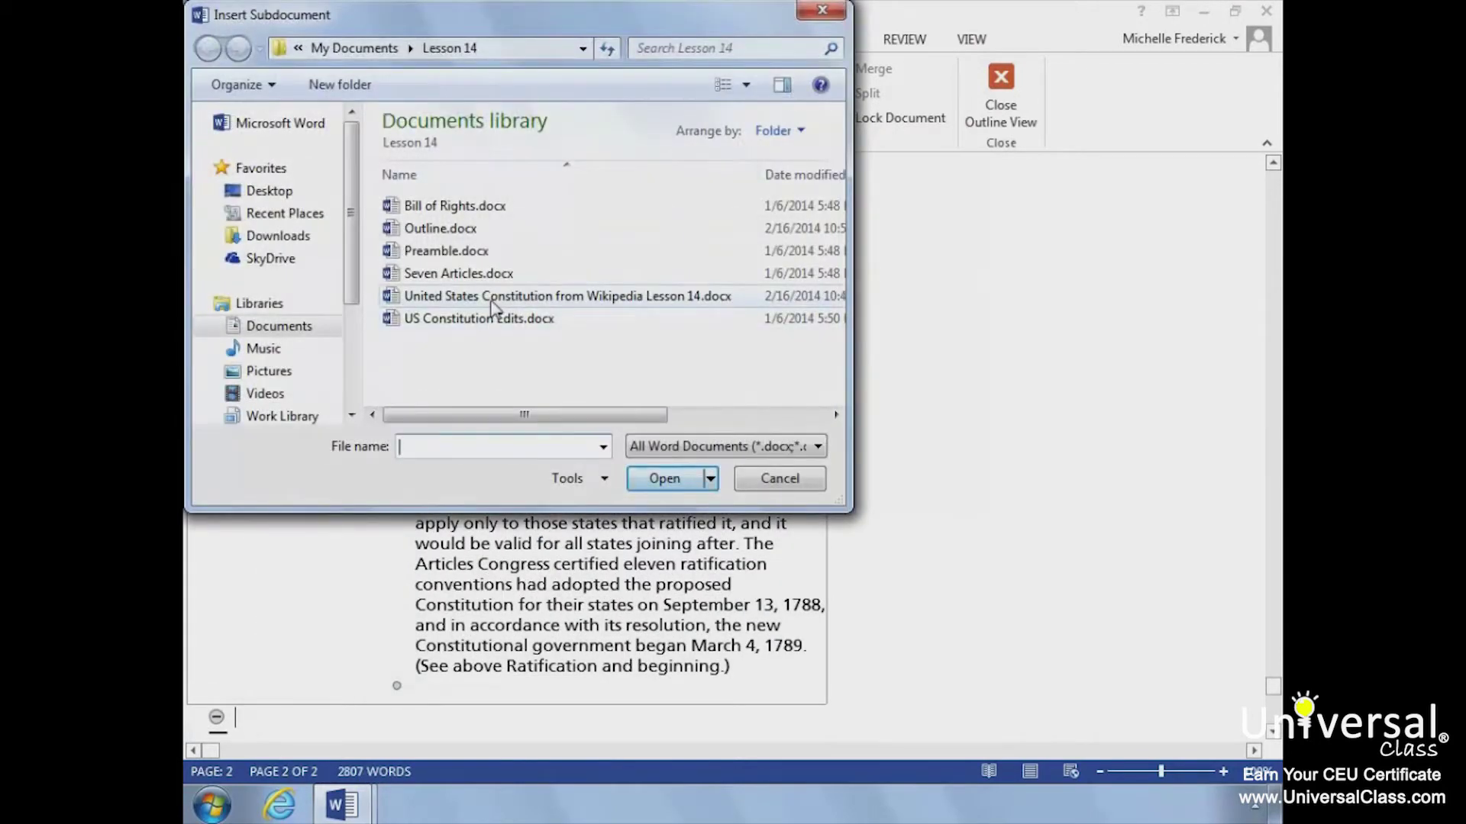
double_click(464, 206)
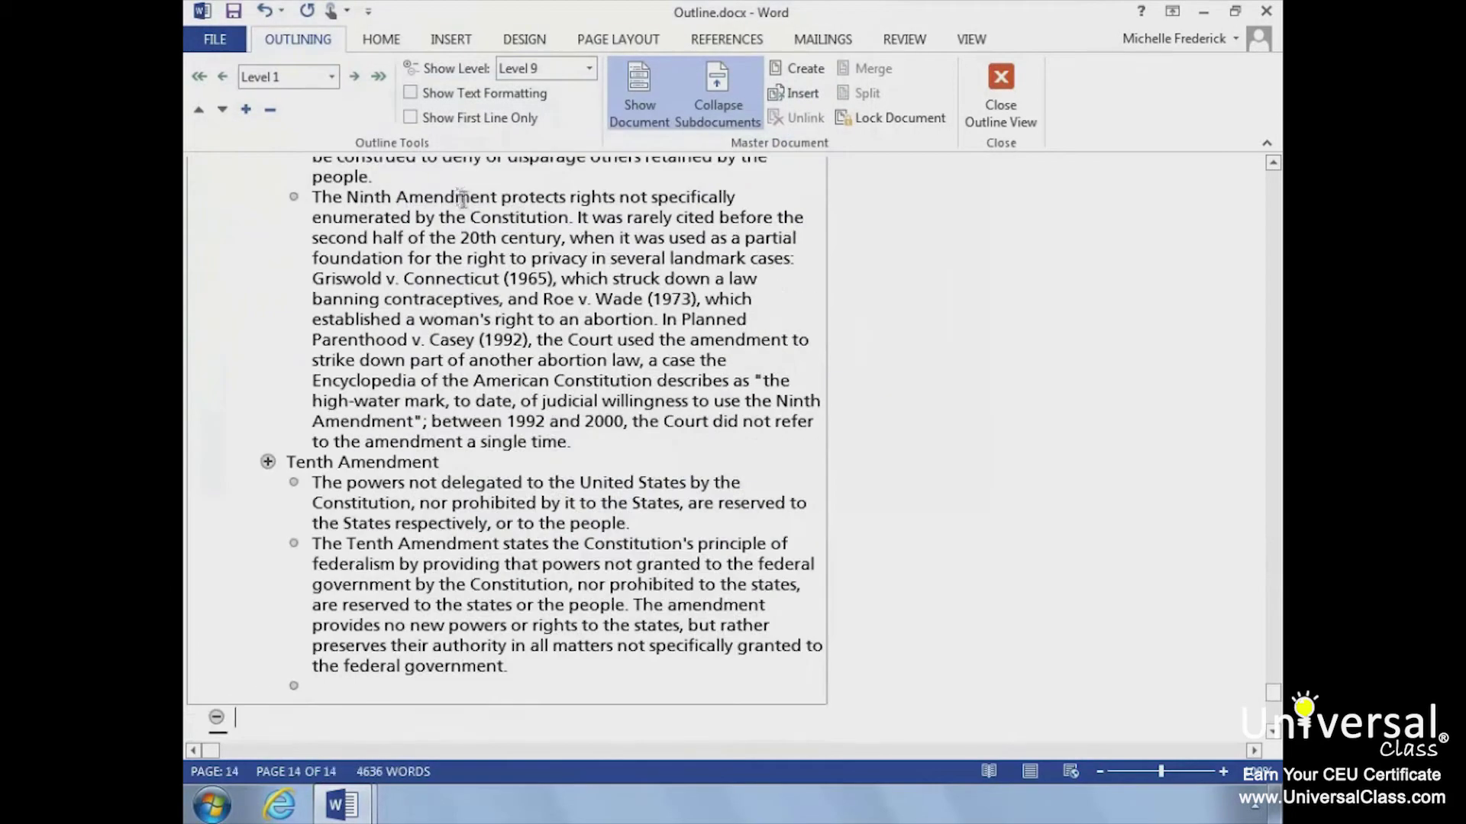
click(215, 37)
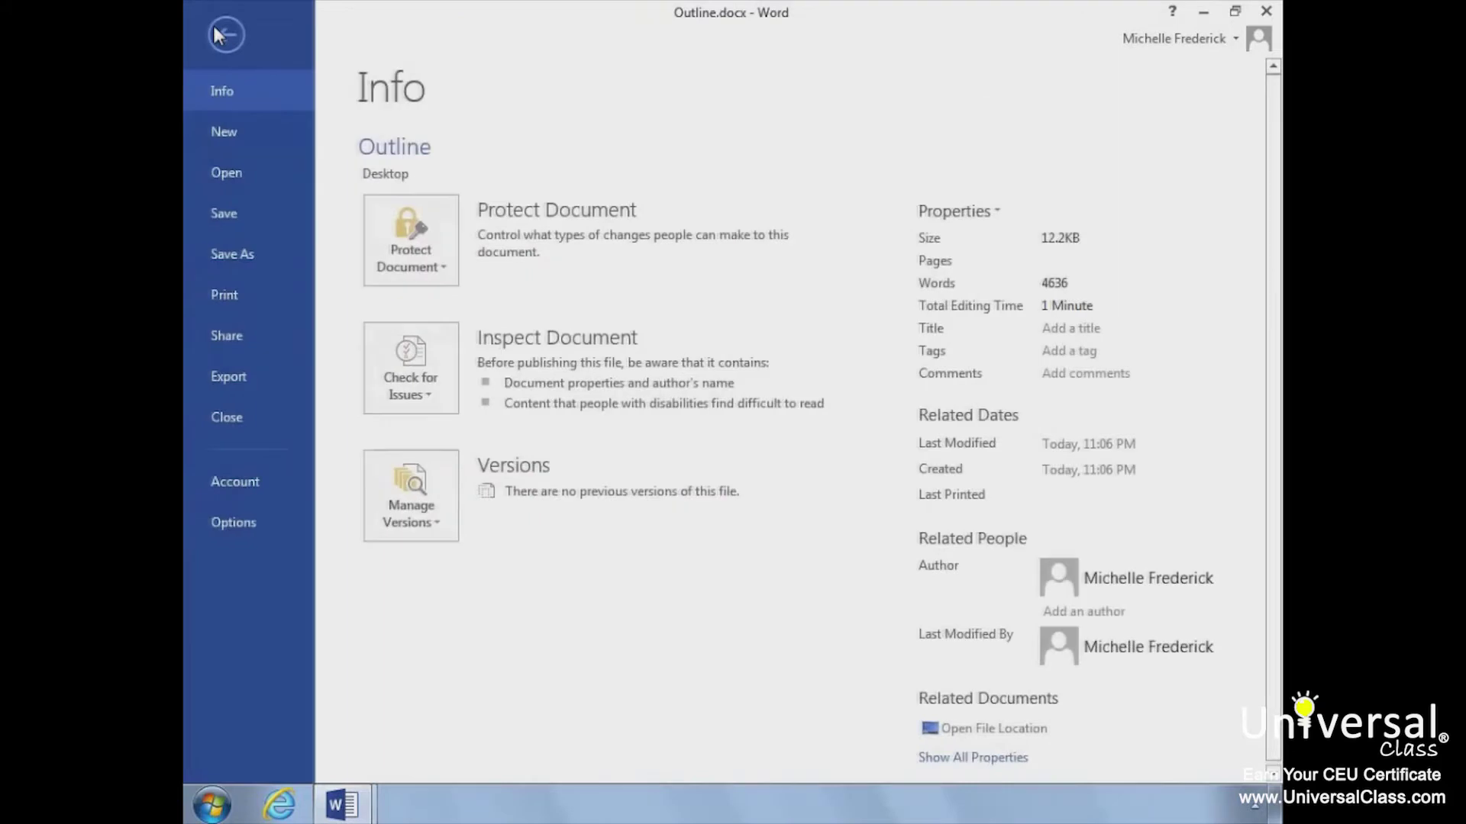
- Save the outline in the Lesson 14 folder as Finished OUtline.docx
click(215, 252)
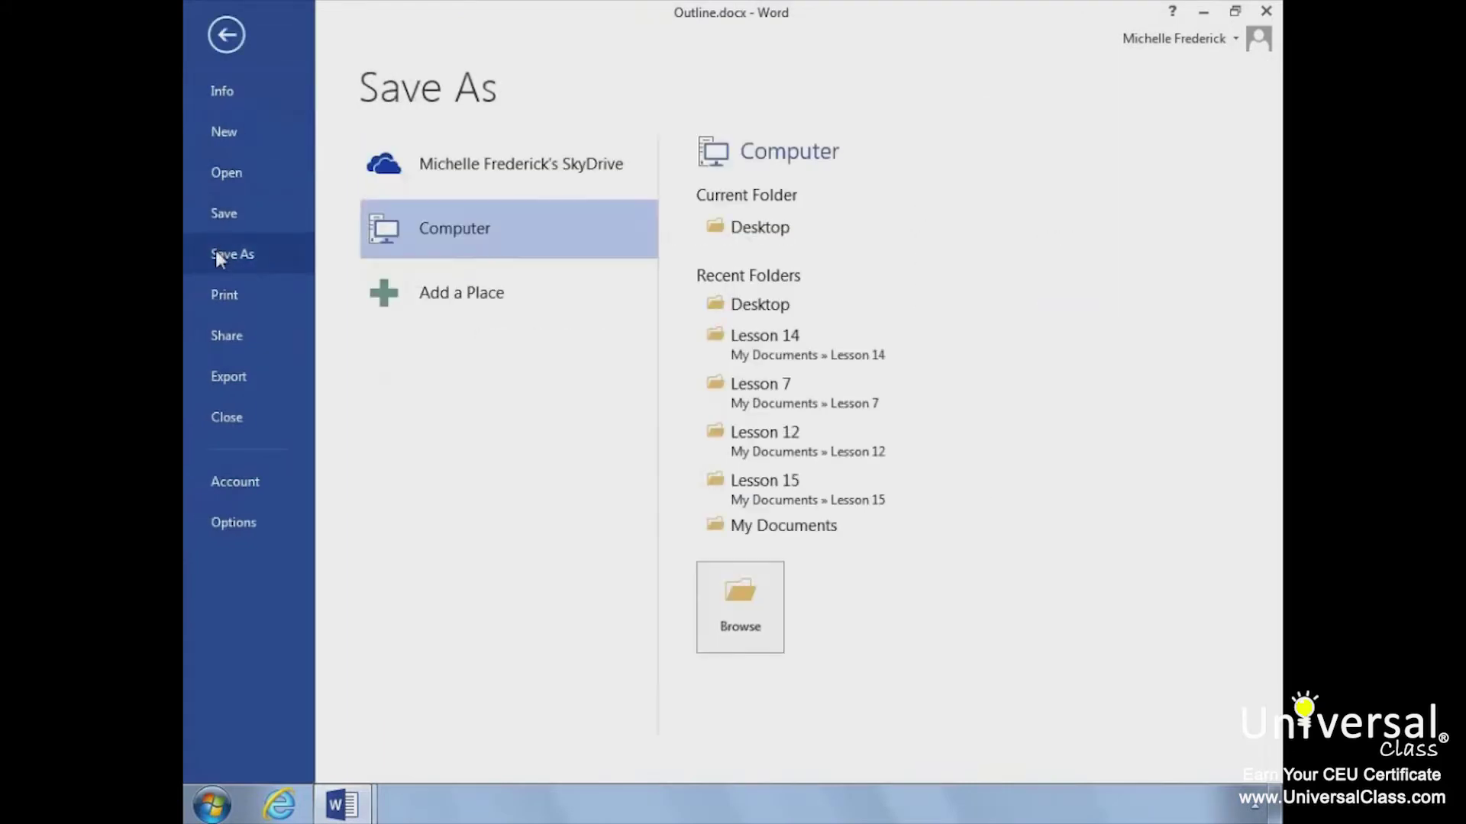
click(777, 336)
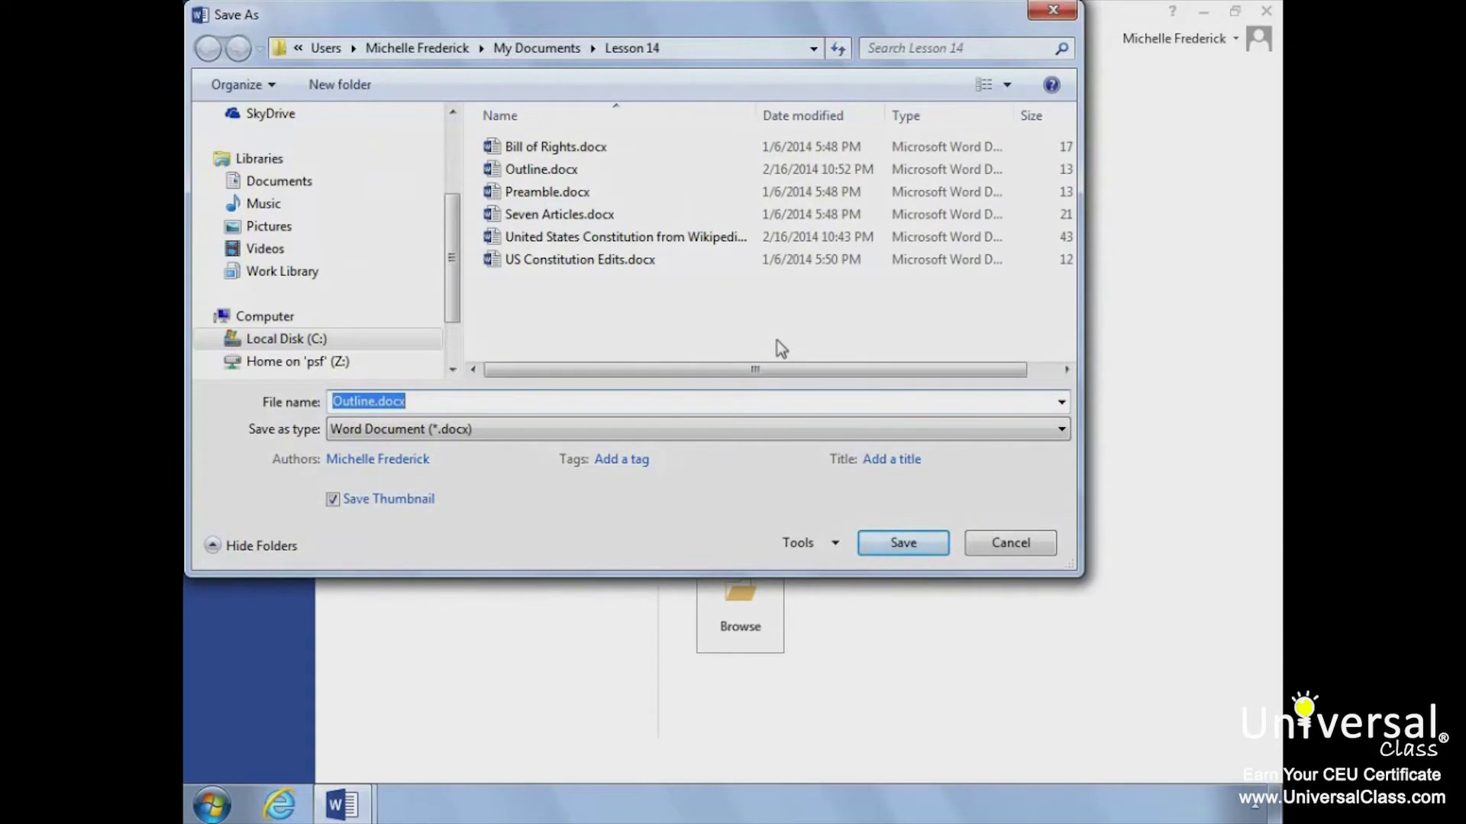
text(Finished OUtline)
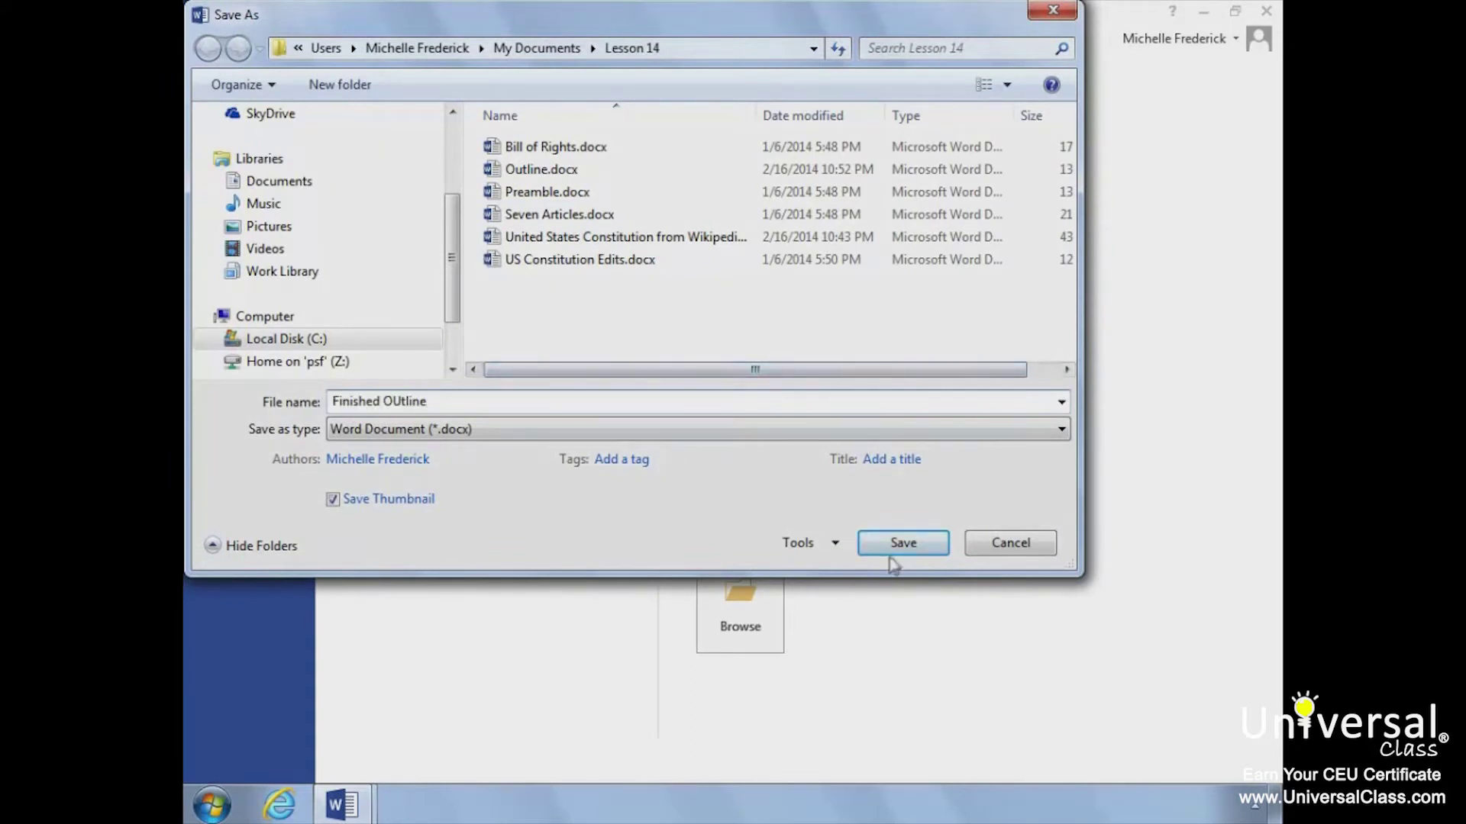
click(904, 540)
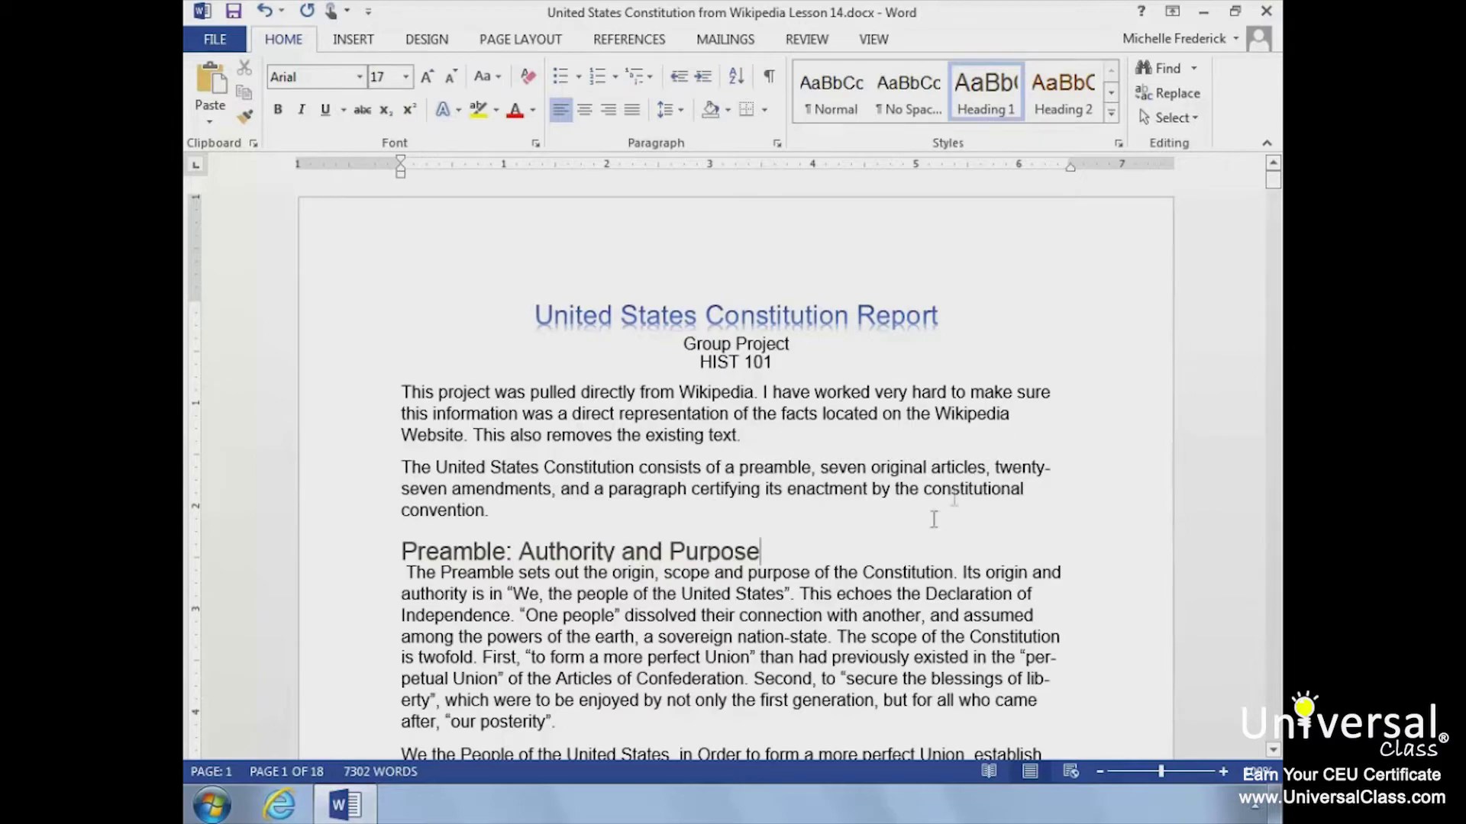
- Remove the Preamble: Authority and Purpose heading and its paragraphs from the report
mouse_move(395, 568)
drag(395, 550, 719, 565)
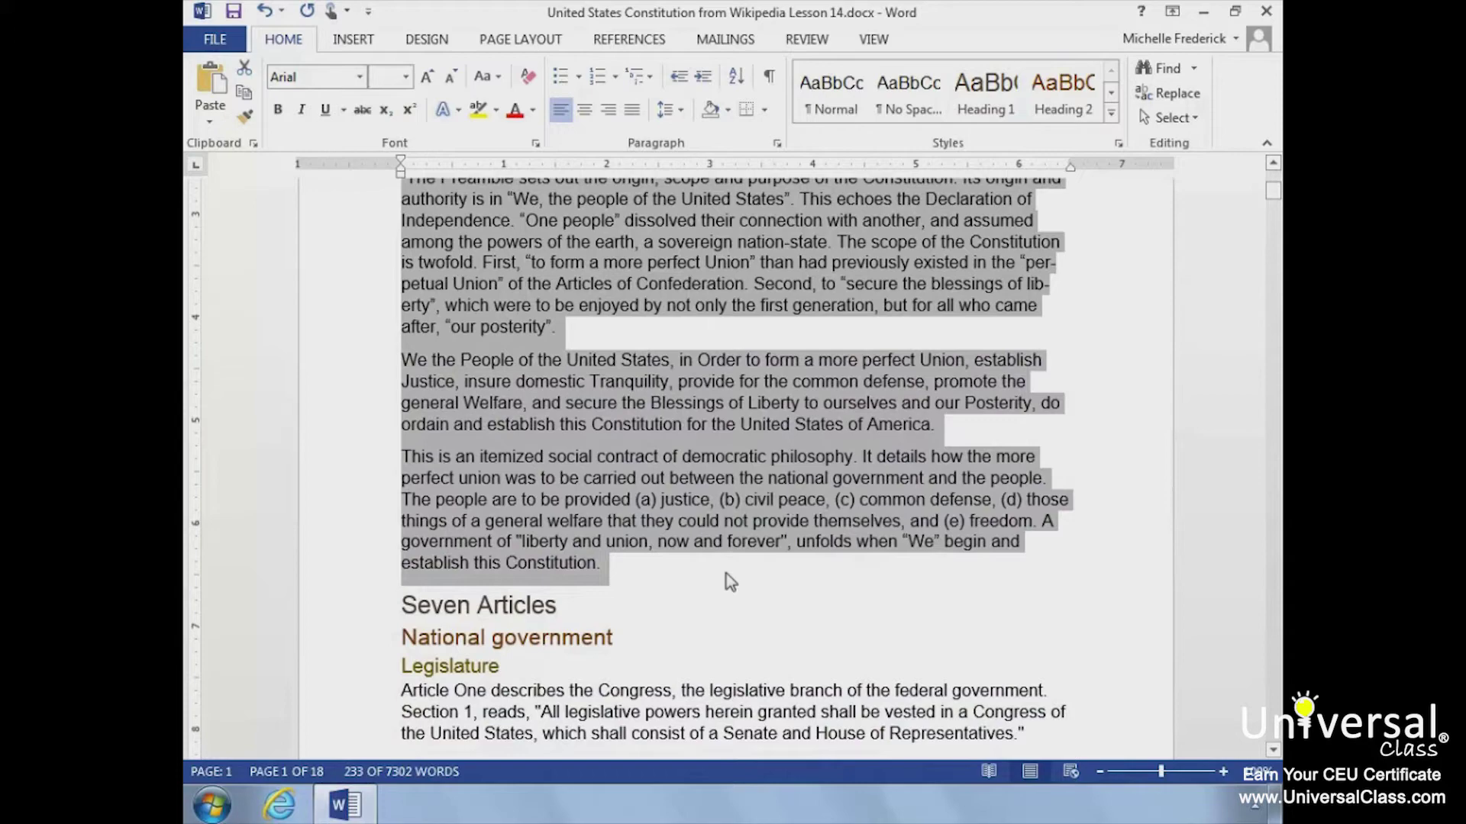
key(Delete)
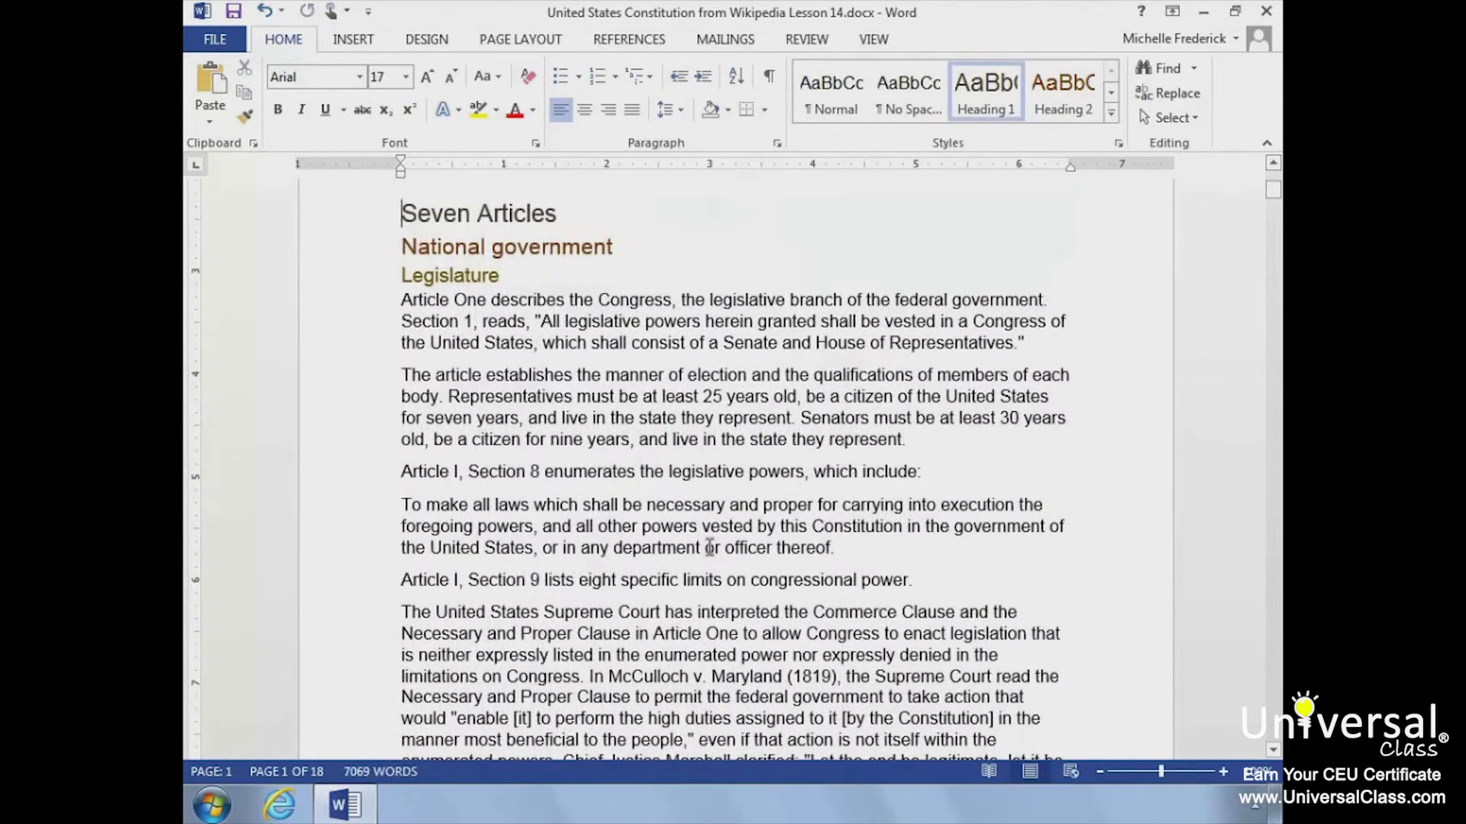
- Paste the Preamble section into a new blank document
click(220, 44)
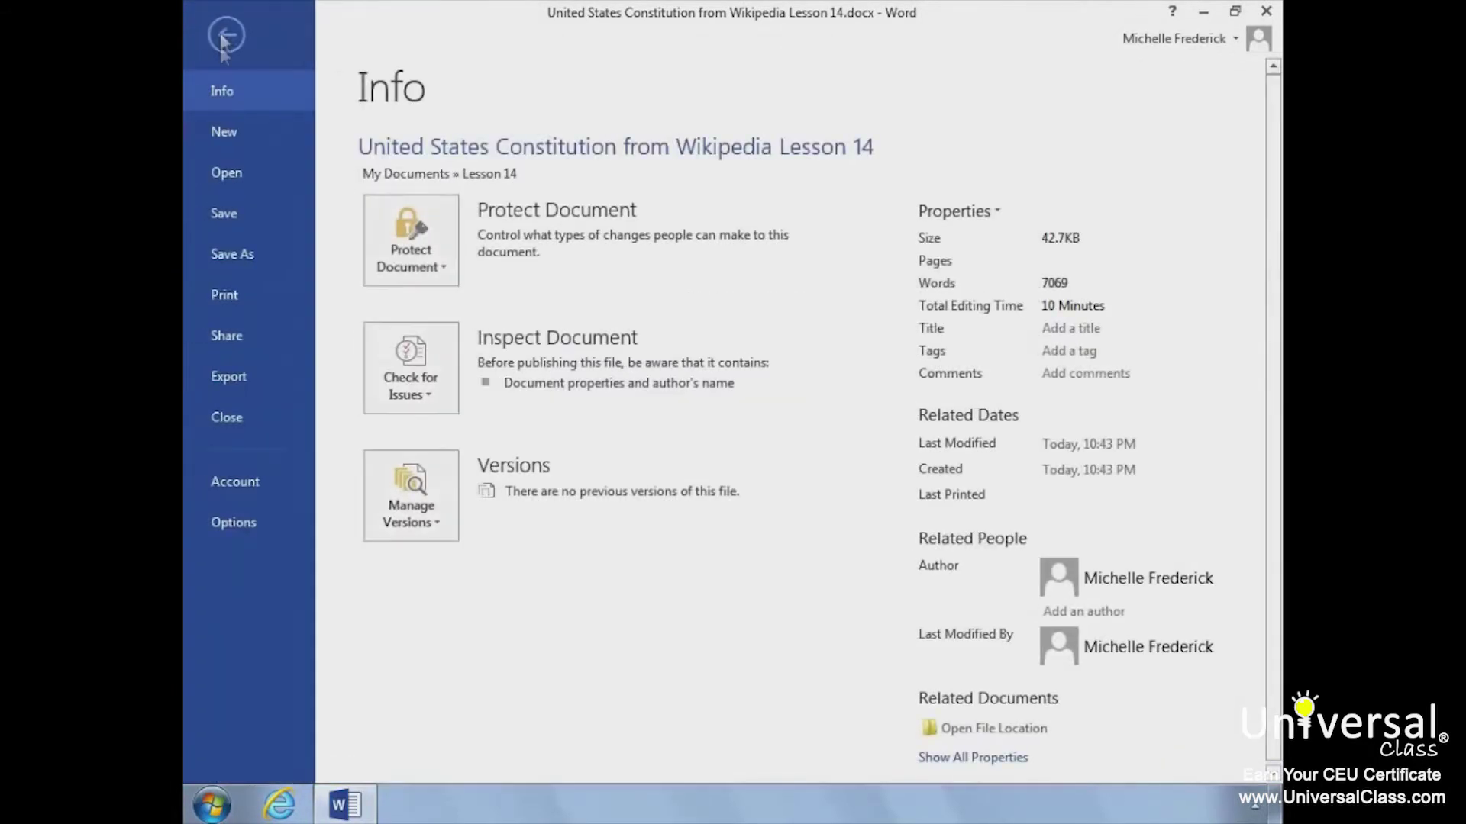
click(224, 134)
click(447, 342)
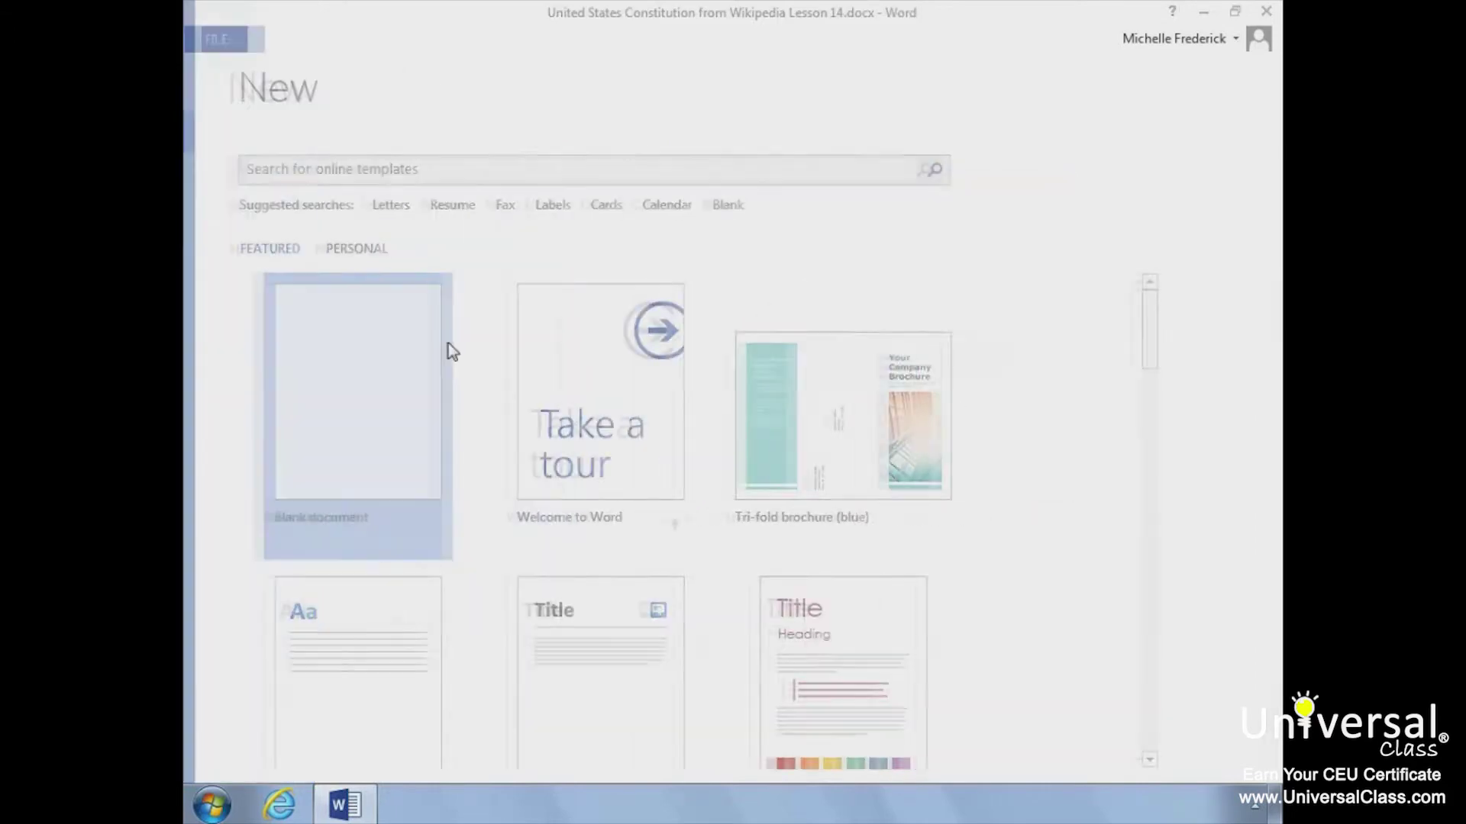
key(ctrl+v)
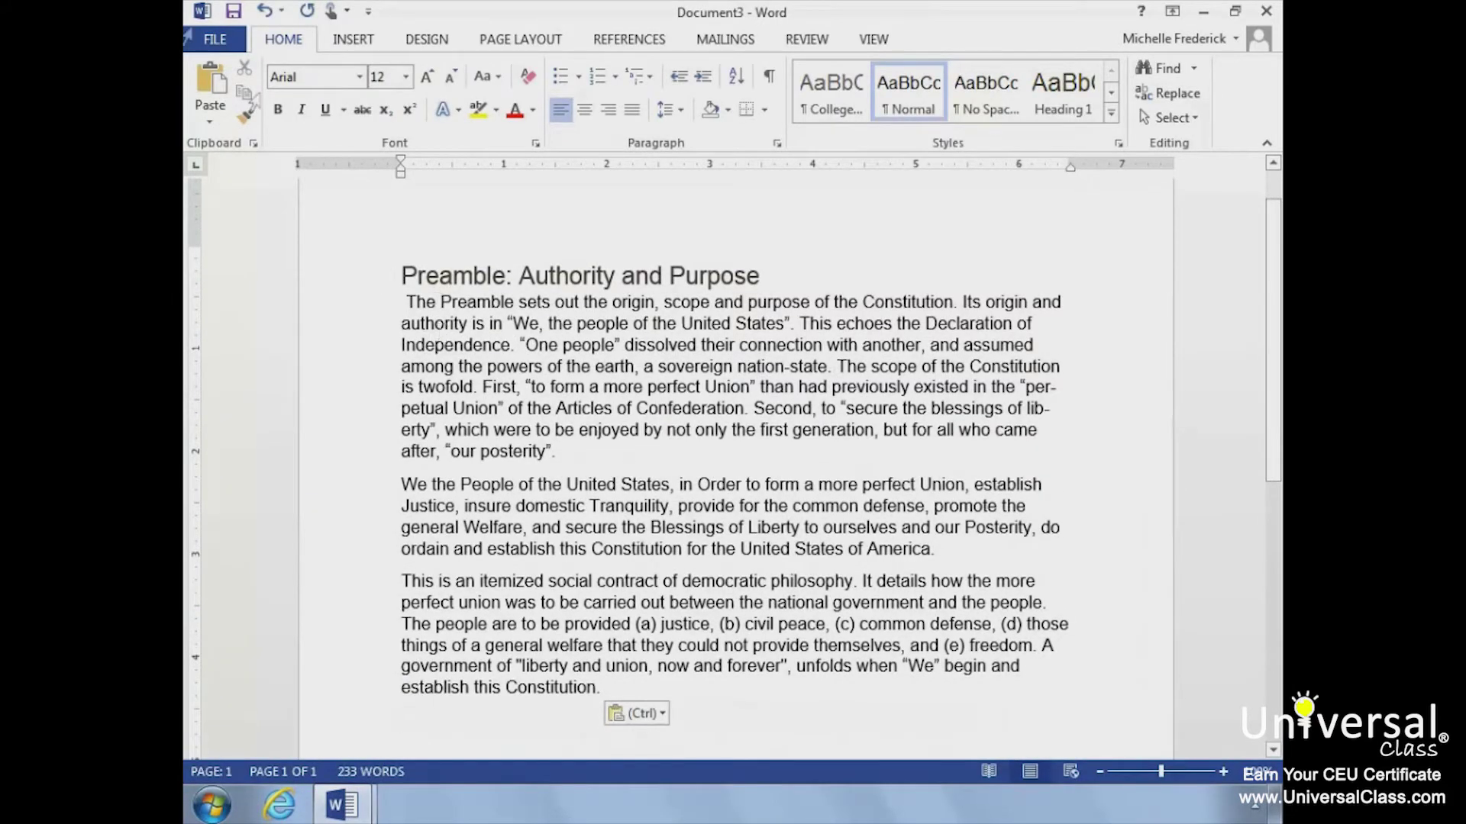
click(214, 42)
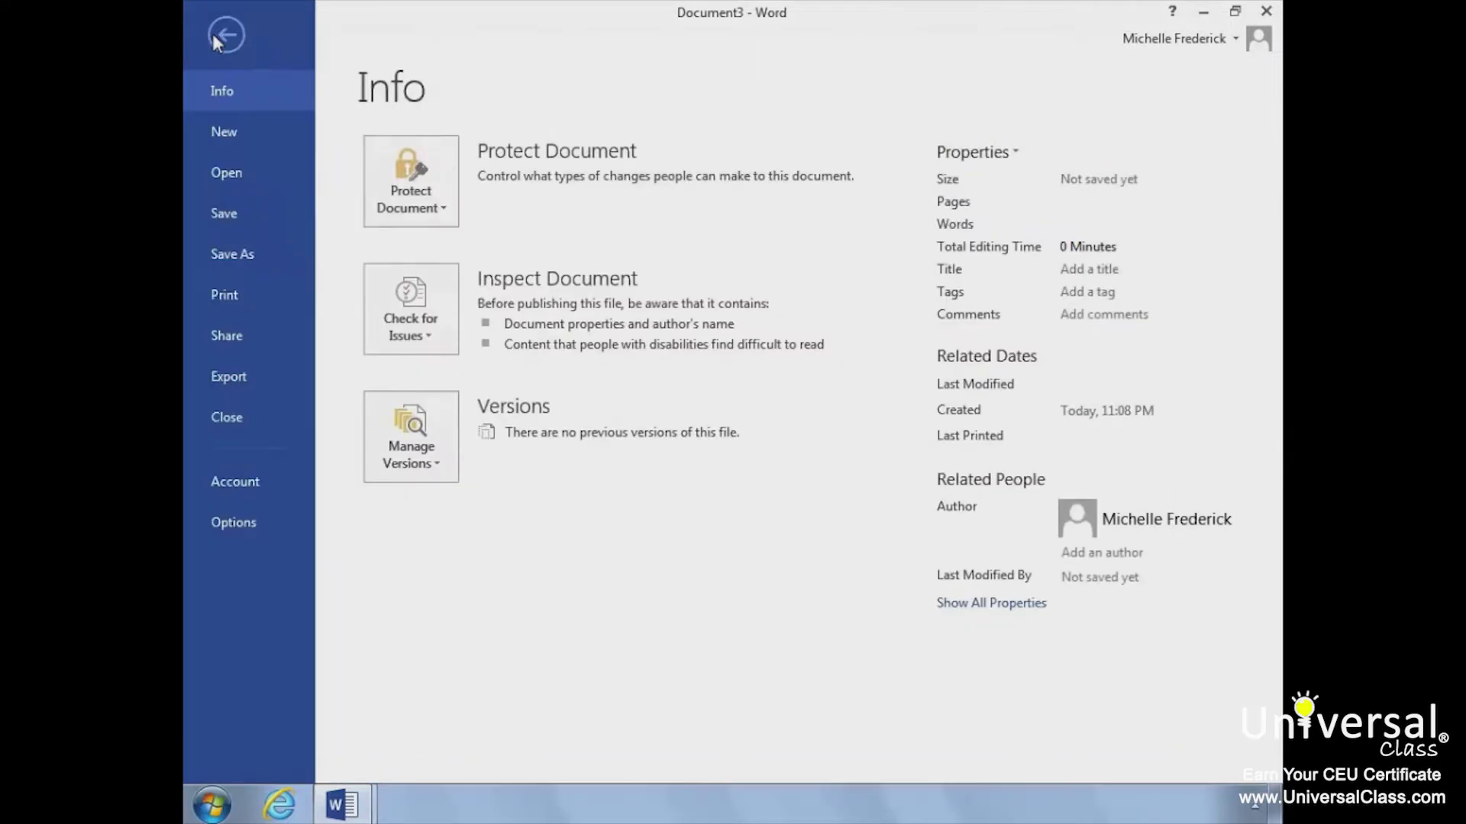
- Save the Preamble document to the Desktop as Preambl1.docx and close it
click(217, 257)
click(439, 228)
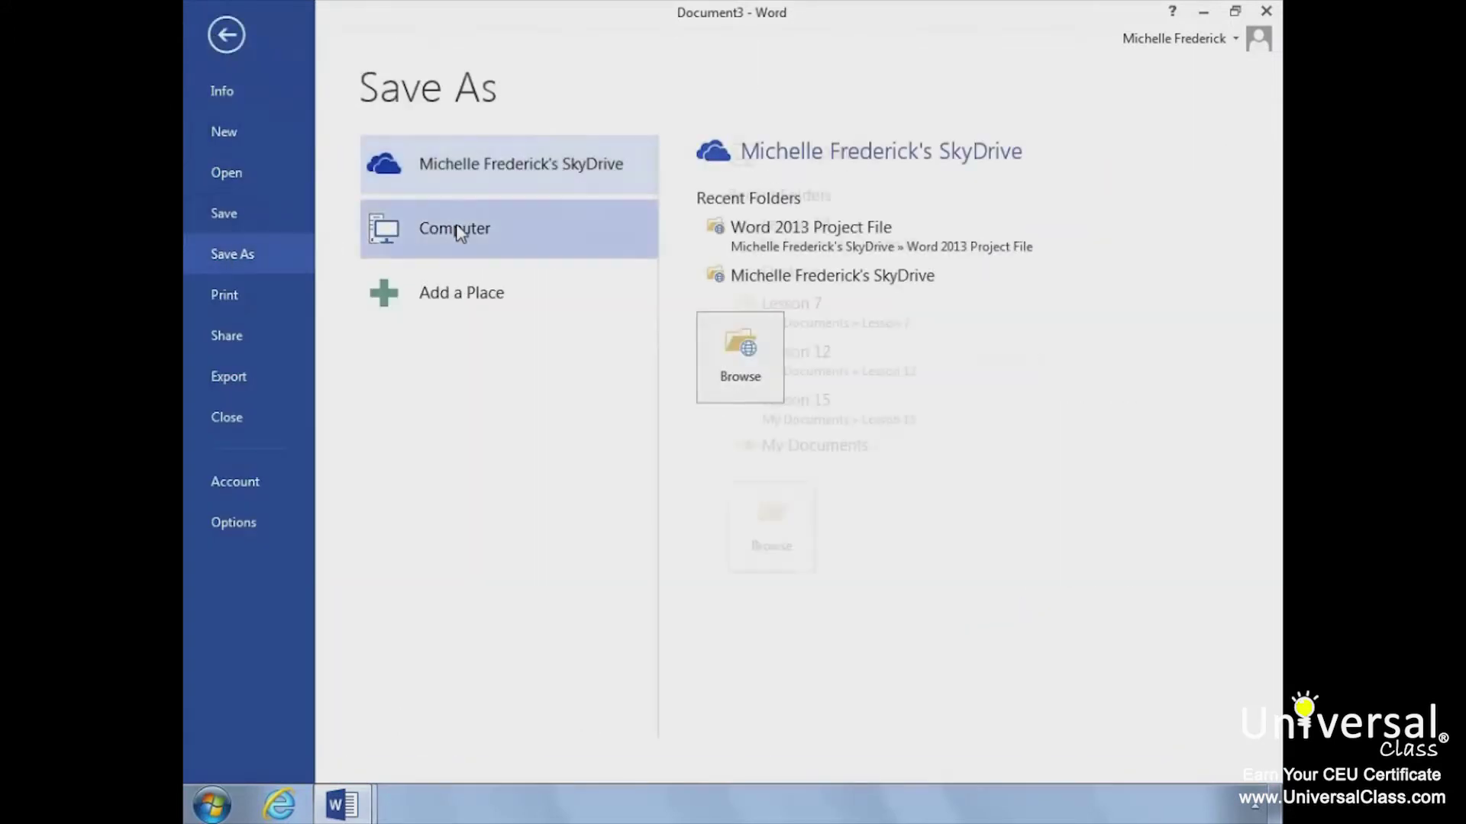
click(755, 276)
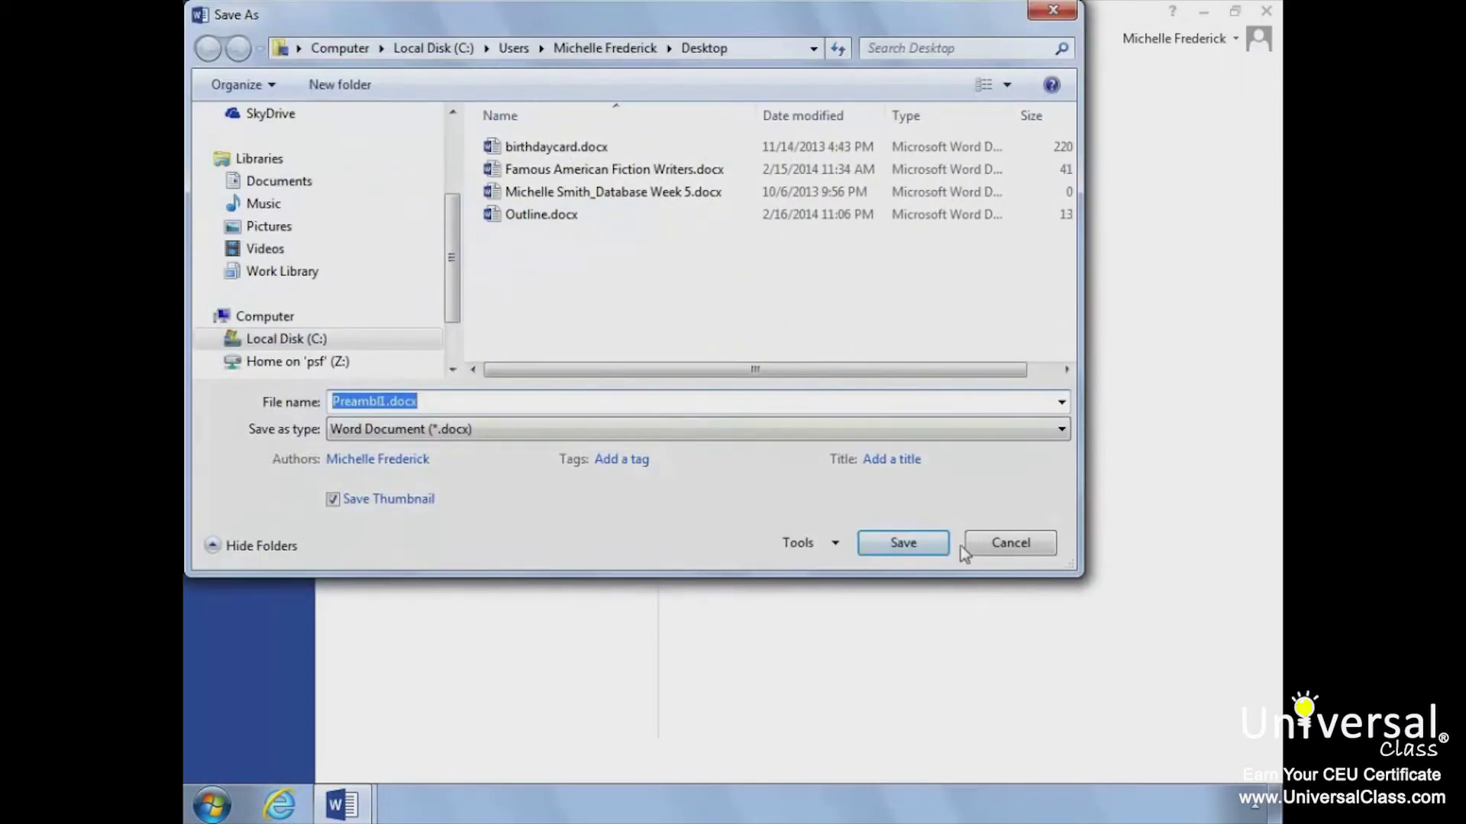
click(903, 543)
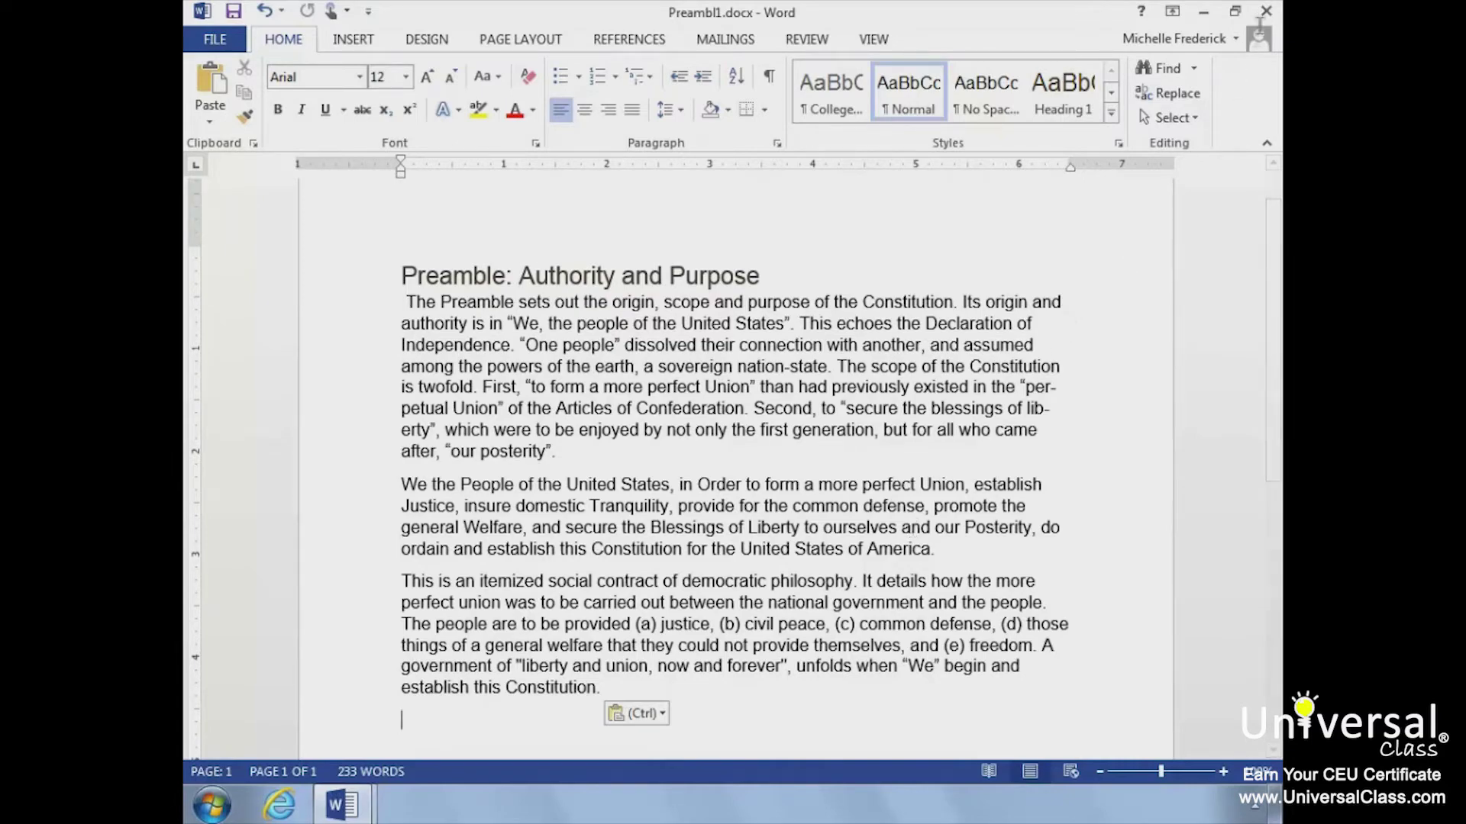
click(1267, 14)
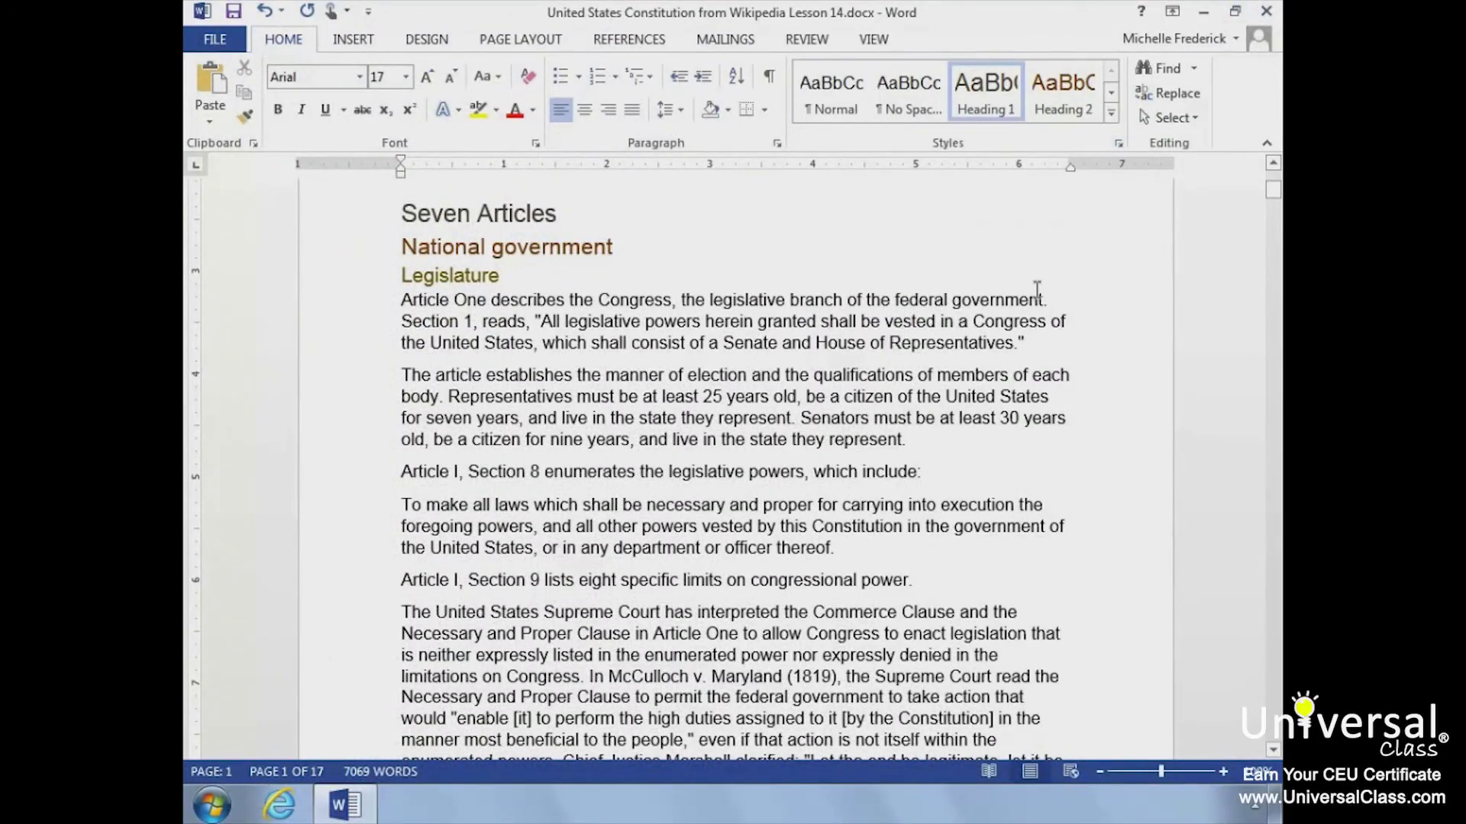
- Add 'My comments go here.' as the report's Comments property, leaving Tags empty
scroll(1036, 290, up, 5)
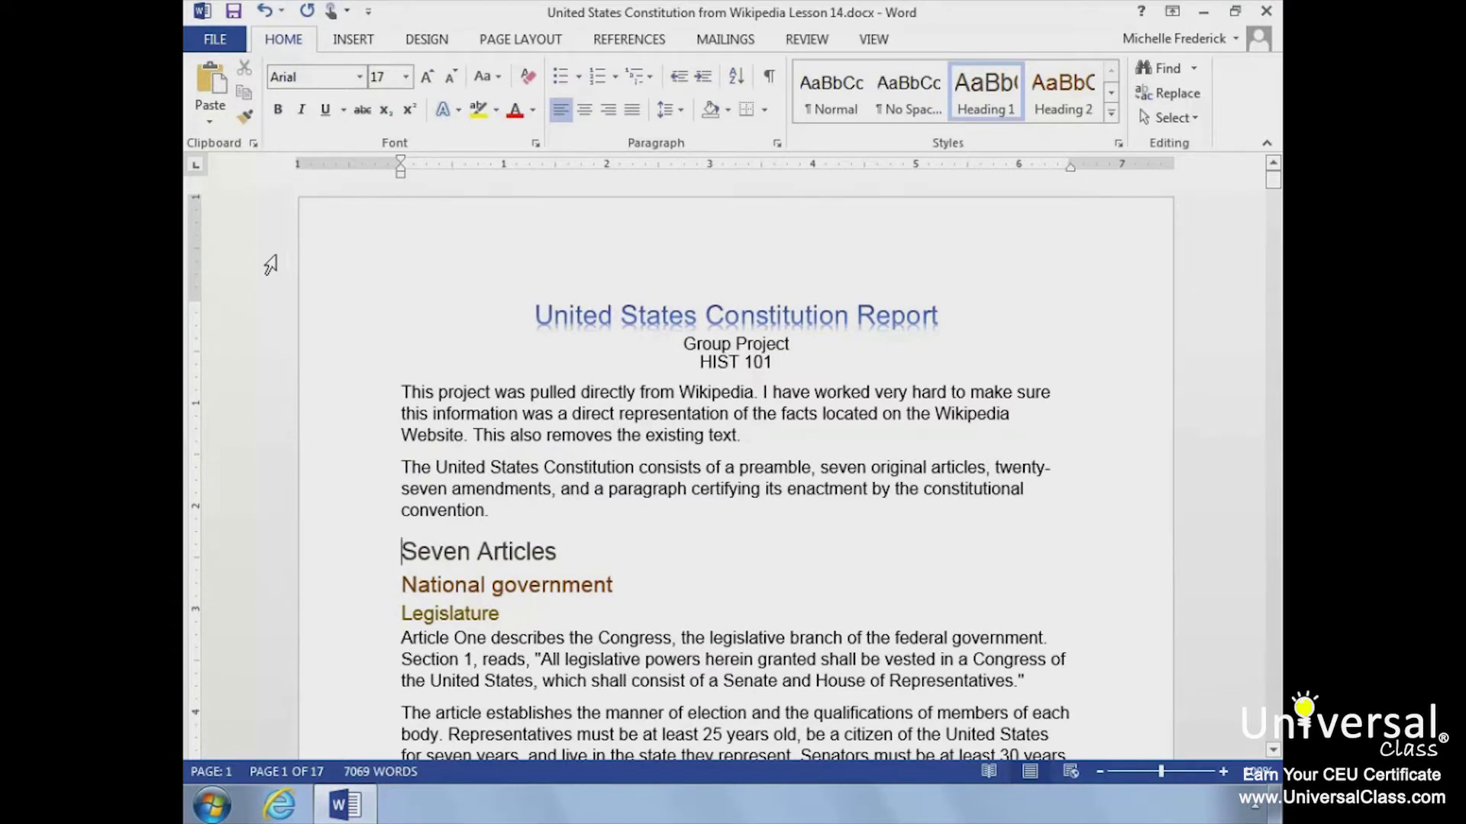
click(213, 38)
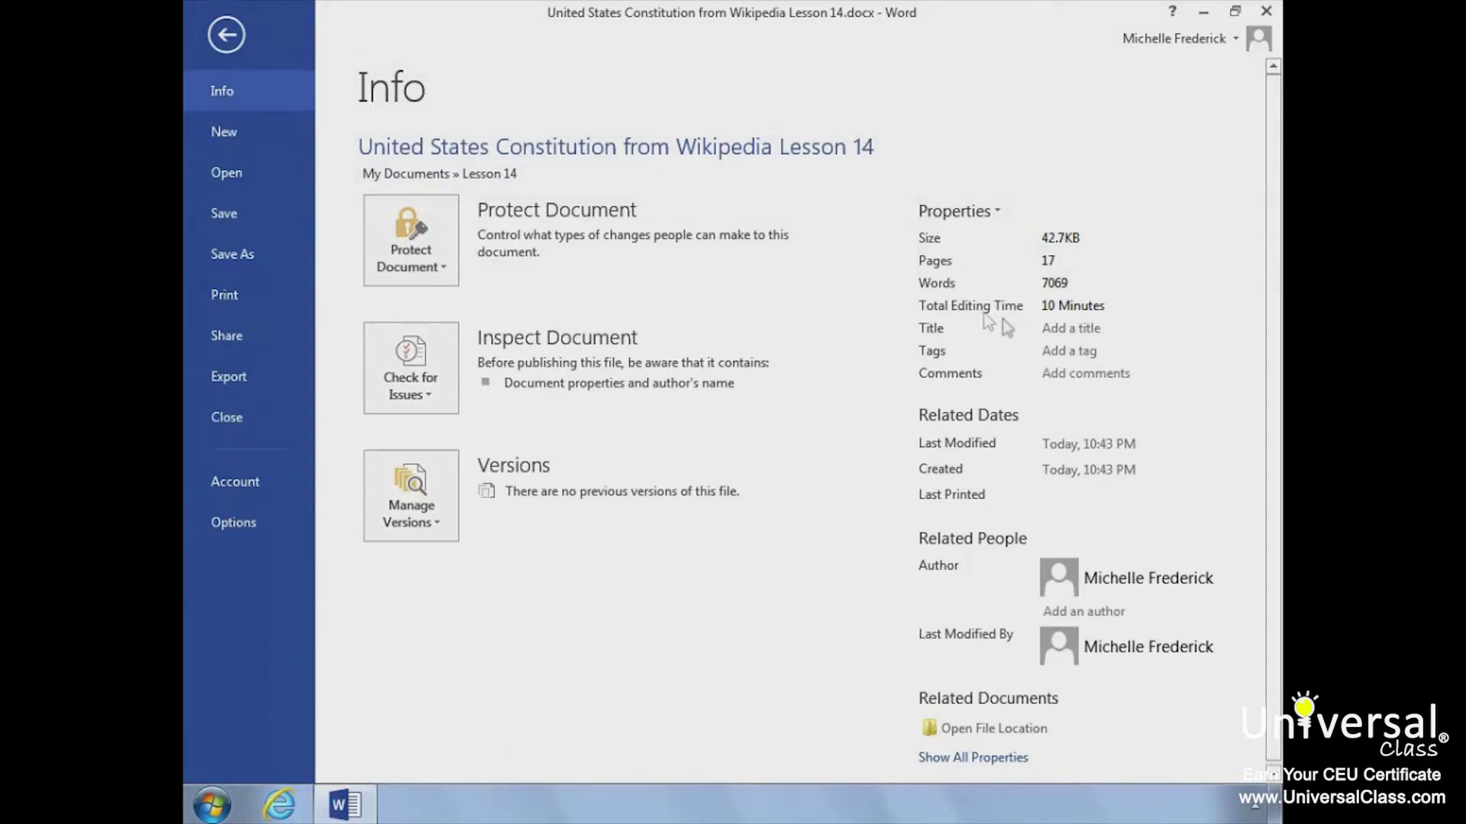
click(1083, 368)
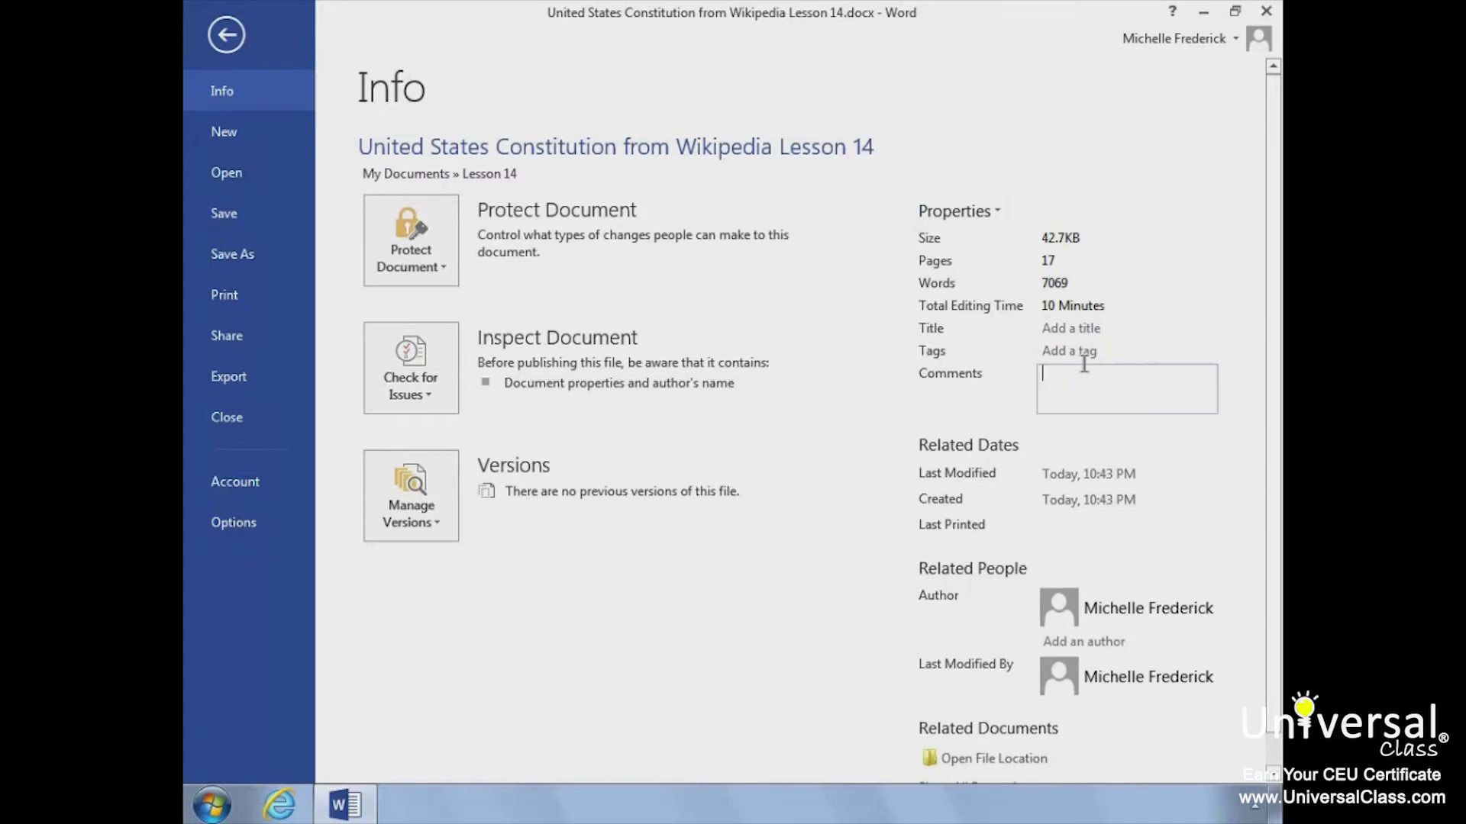
text(My comments go here.)
click(1172, 352)
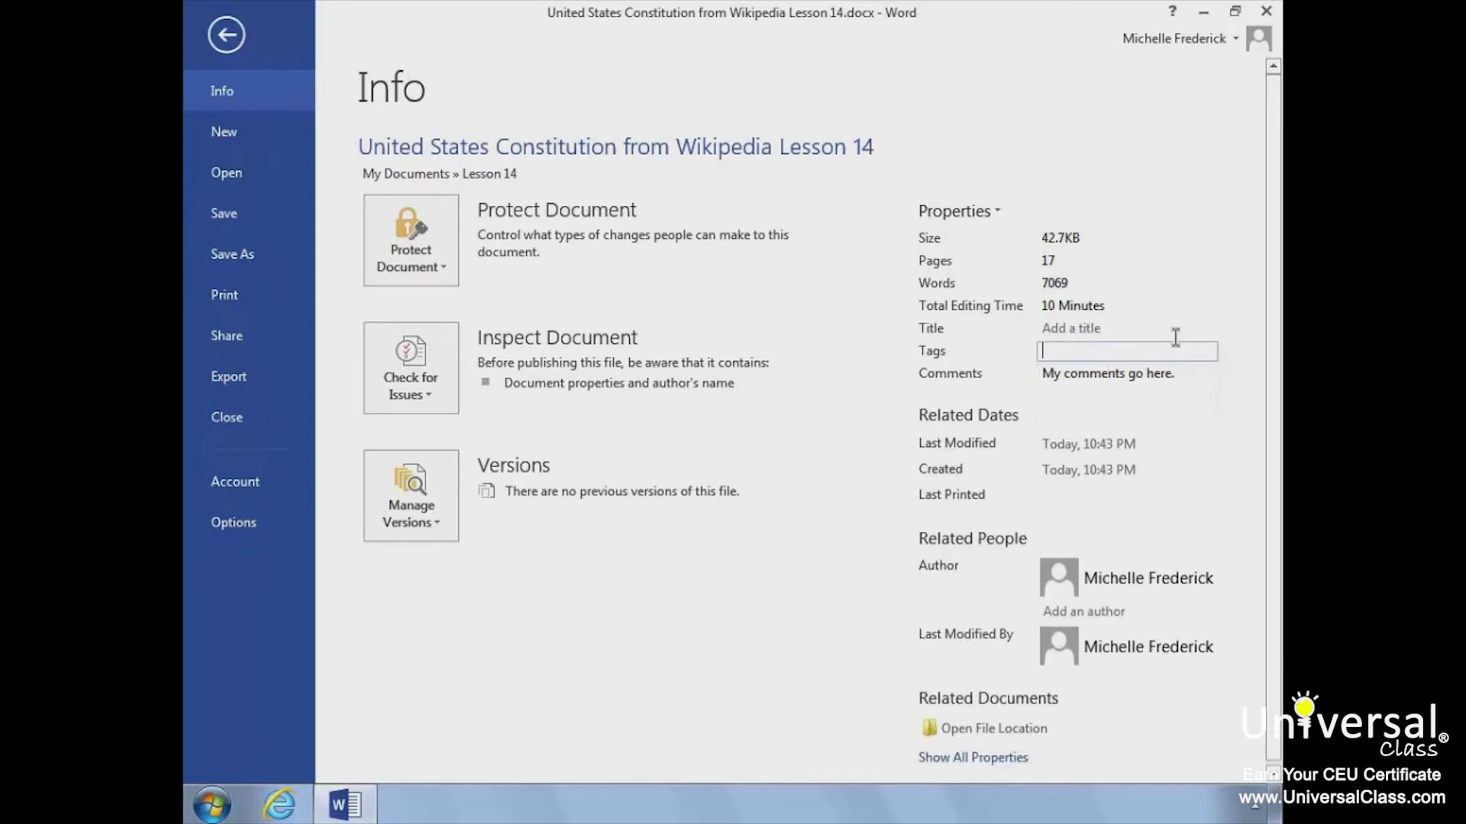
click(1244, 388)
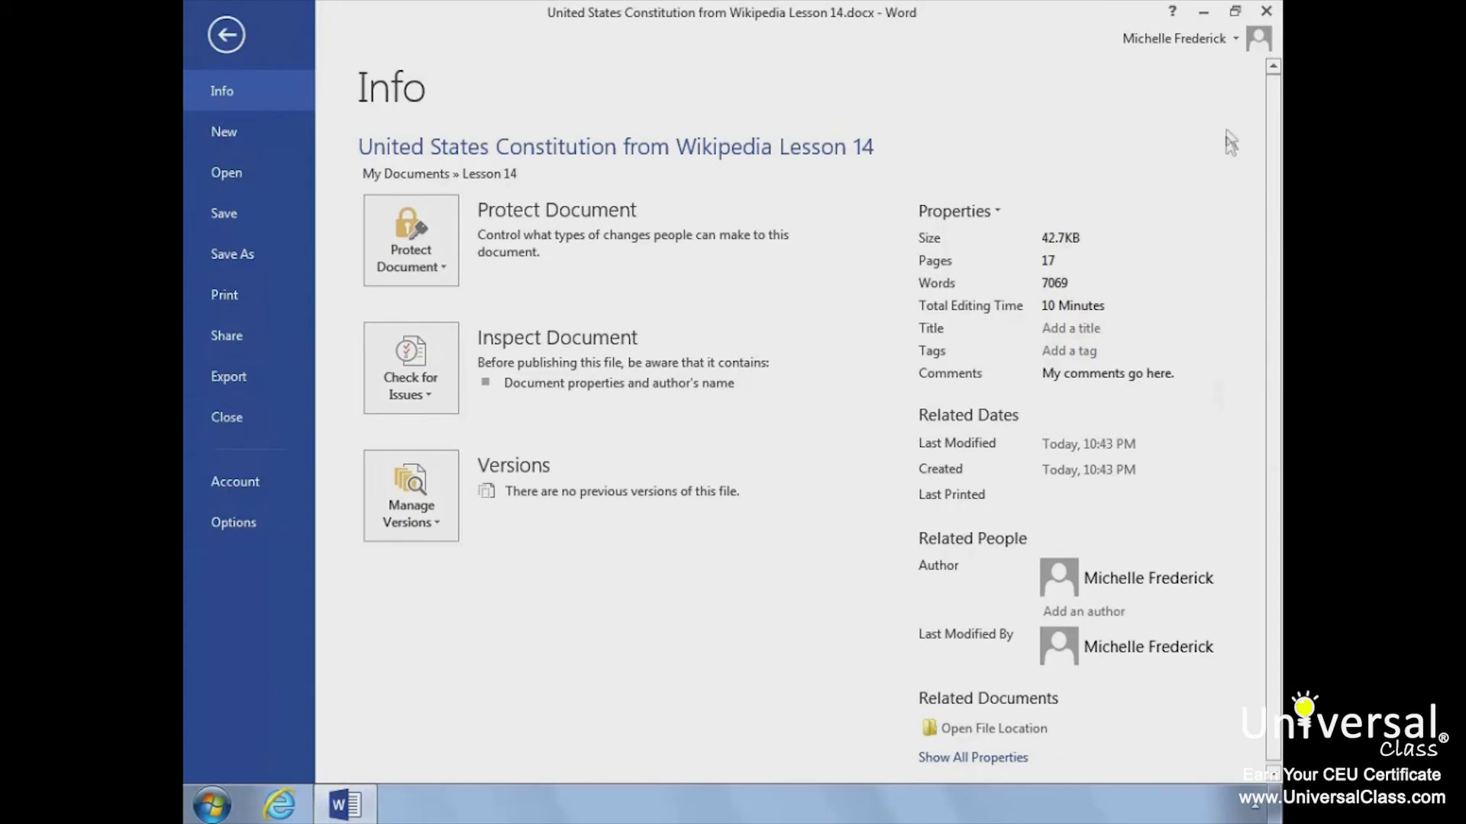
click(222, 29)
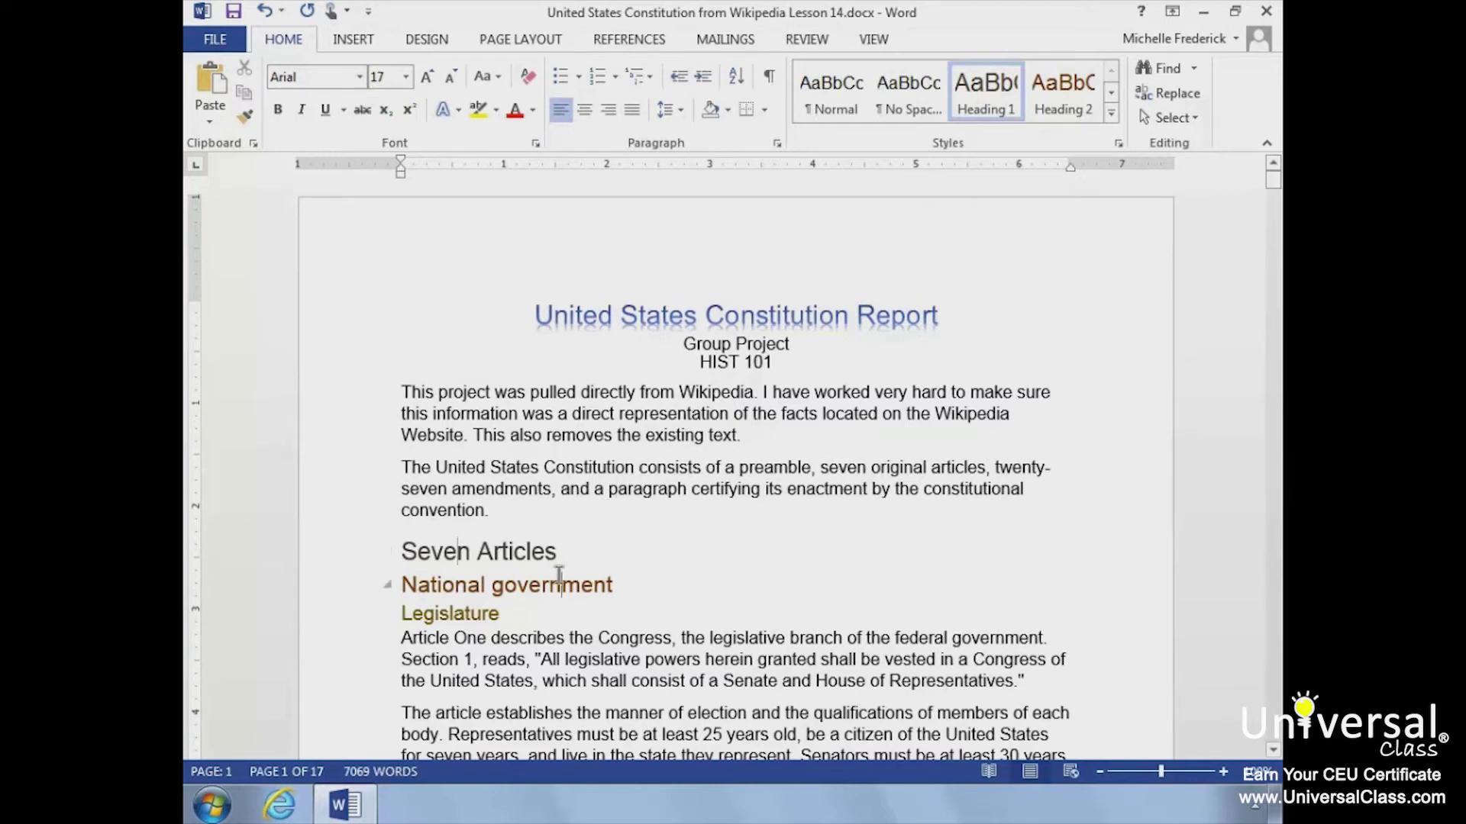
click(562, 585)
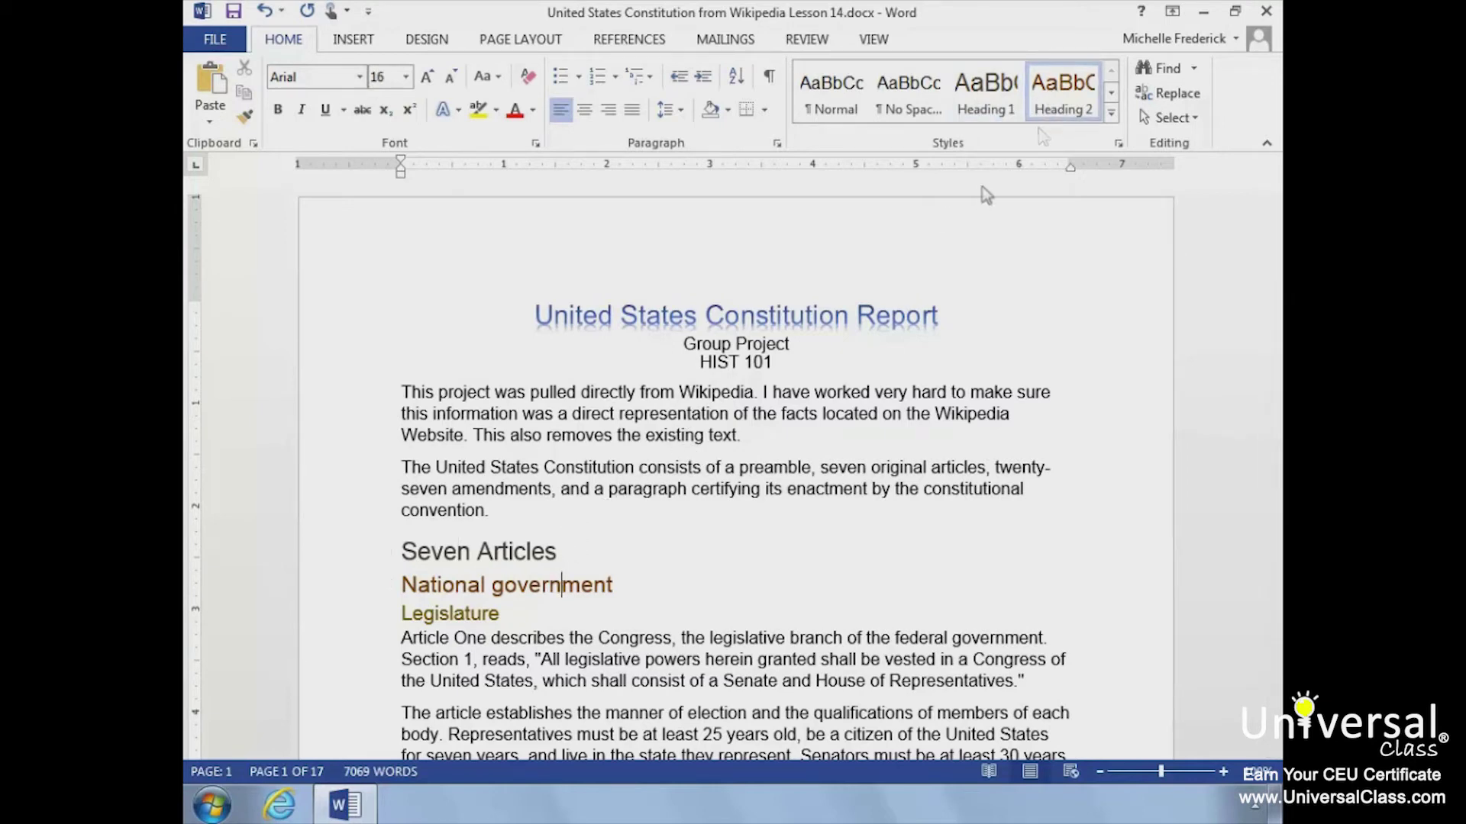
click(465, 613)
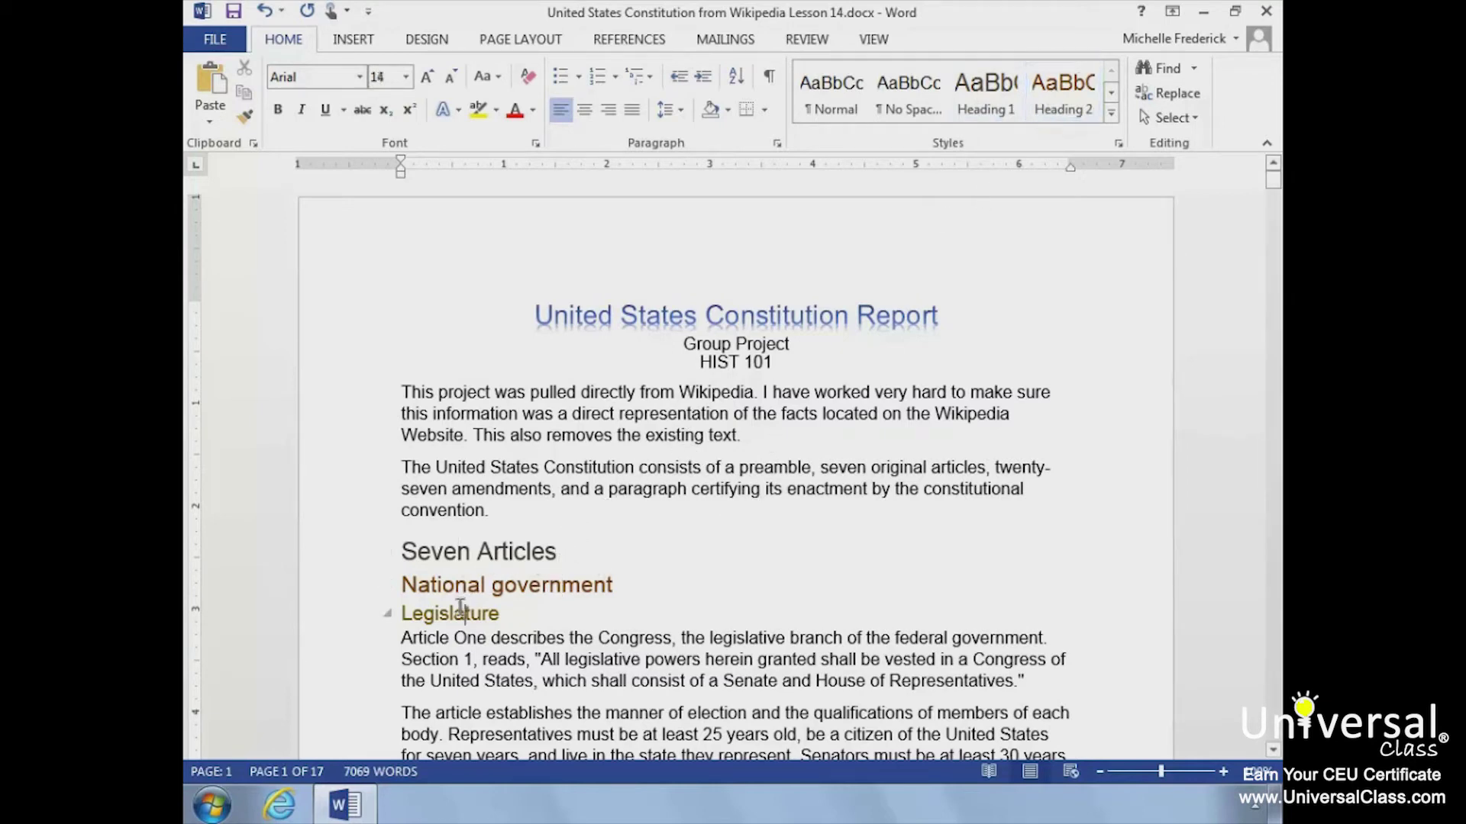
click(1111, 116)
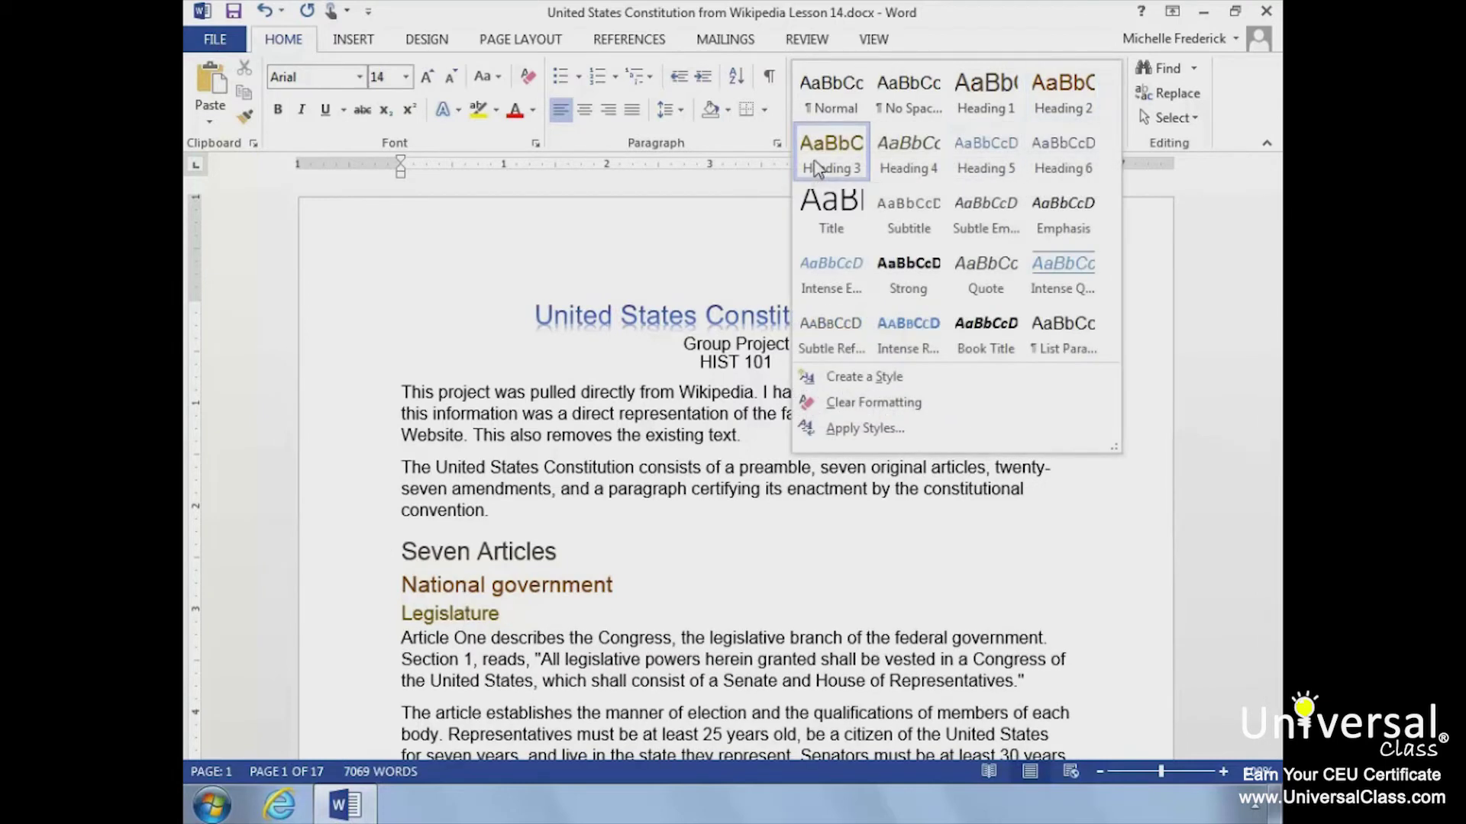
key(Escape)
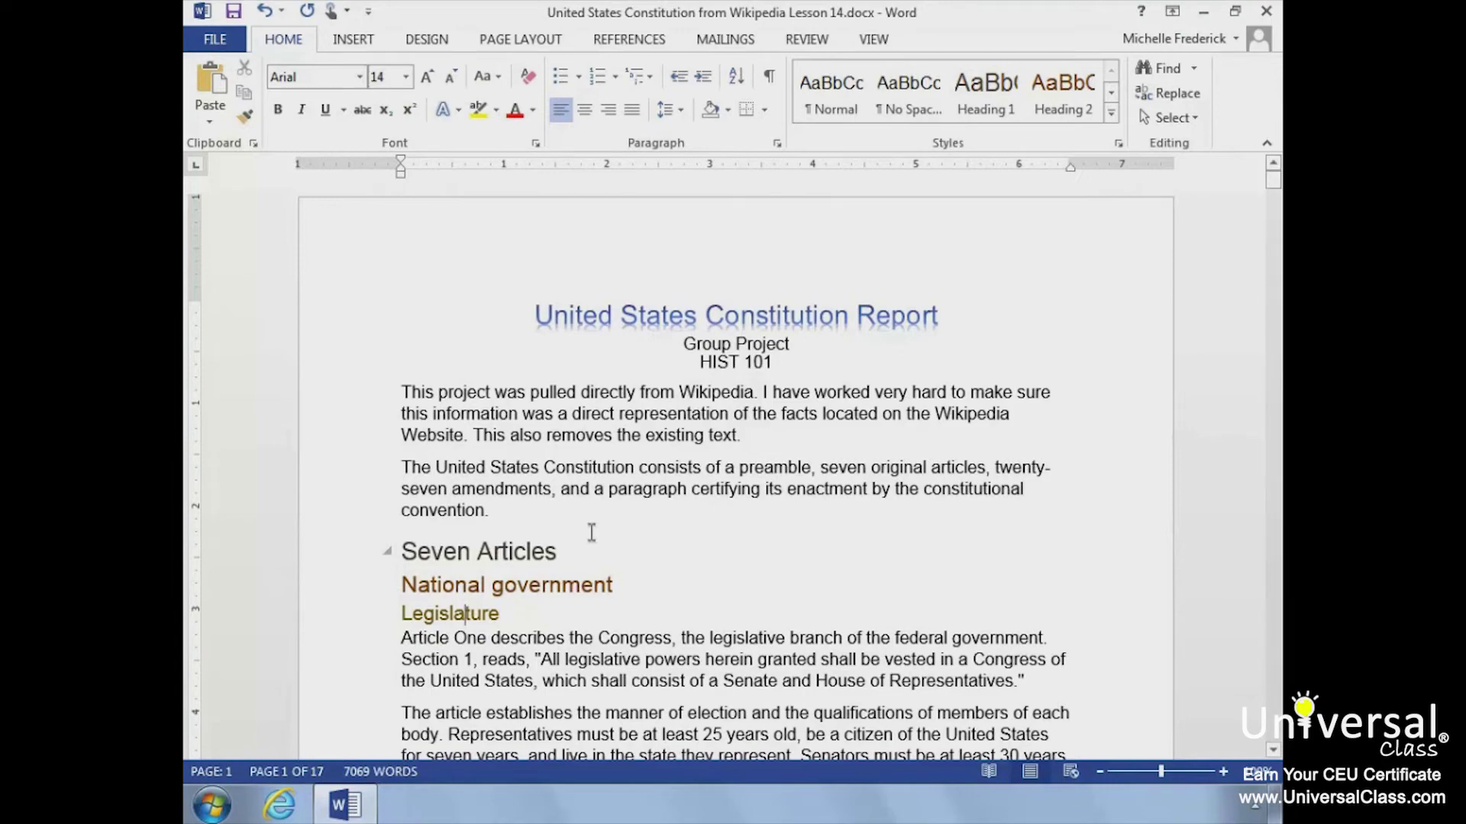
scroll(591, 532, down, 5)
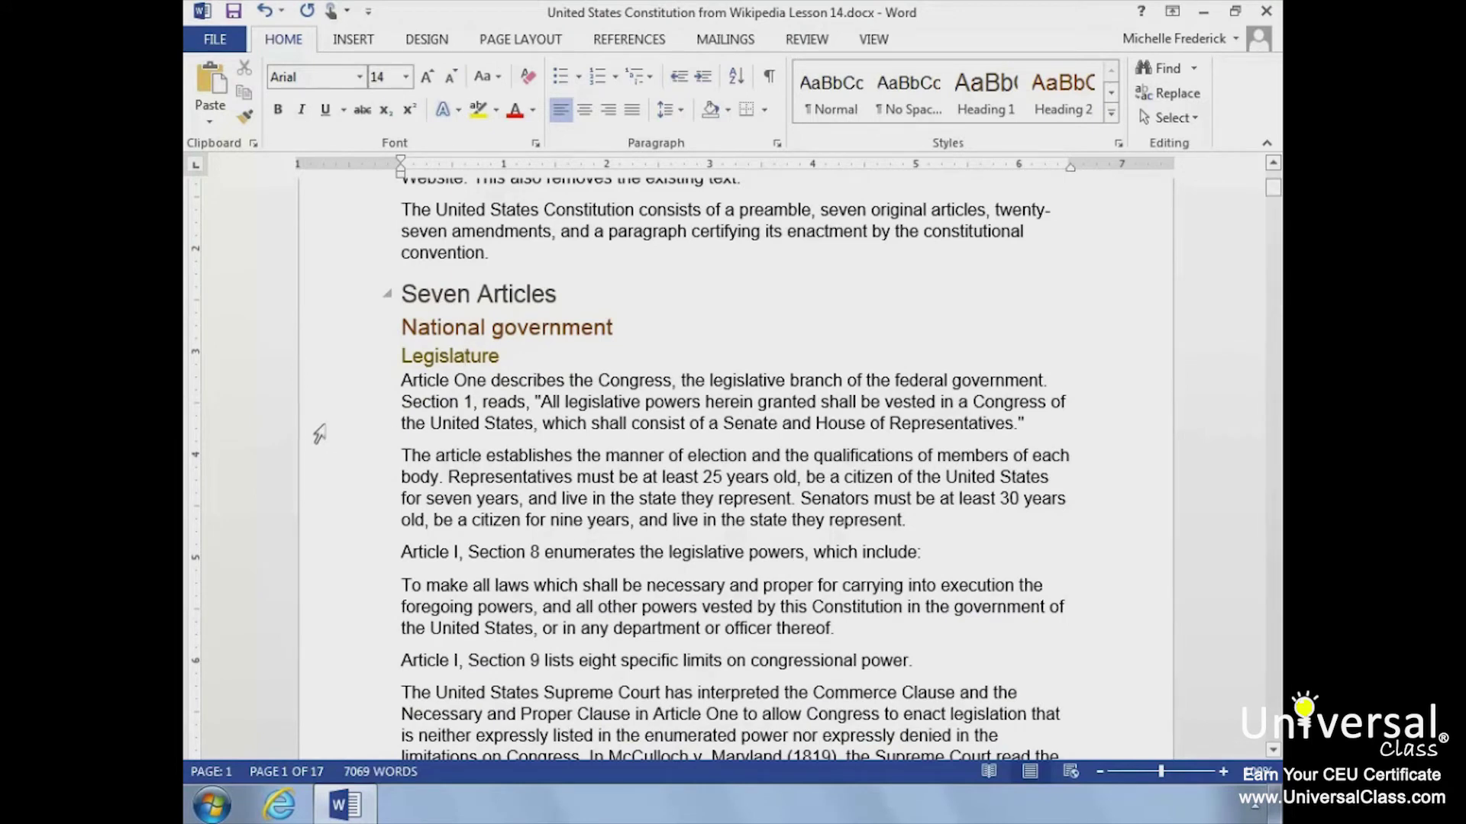
- Collapse the Legislature, Executive, Judiciary and Federal Relationships headings to show only their titles
mouse_move(389, 360)
mouse_move(393, 331)
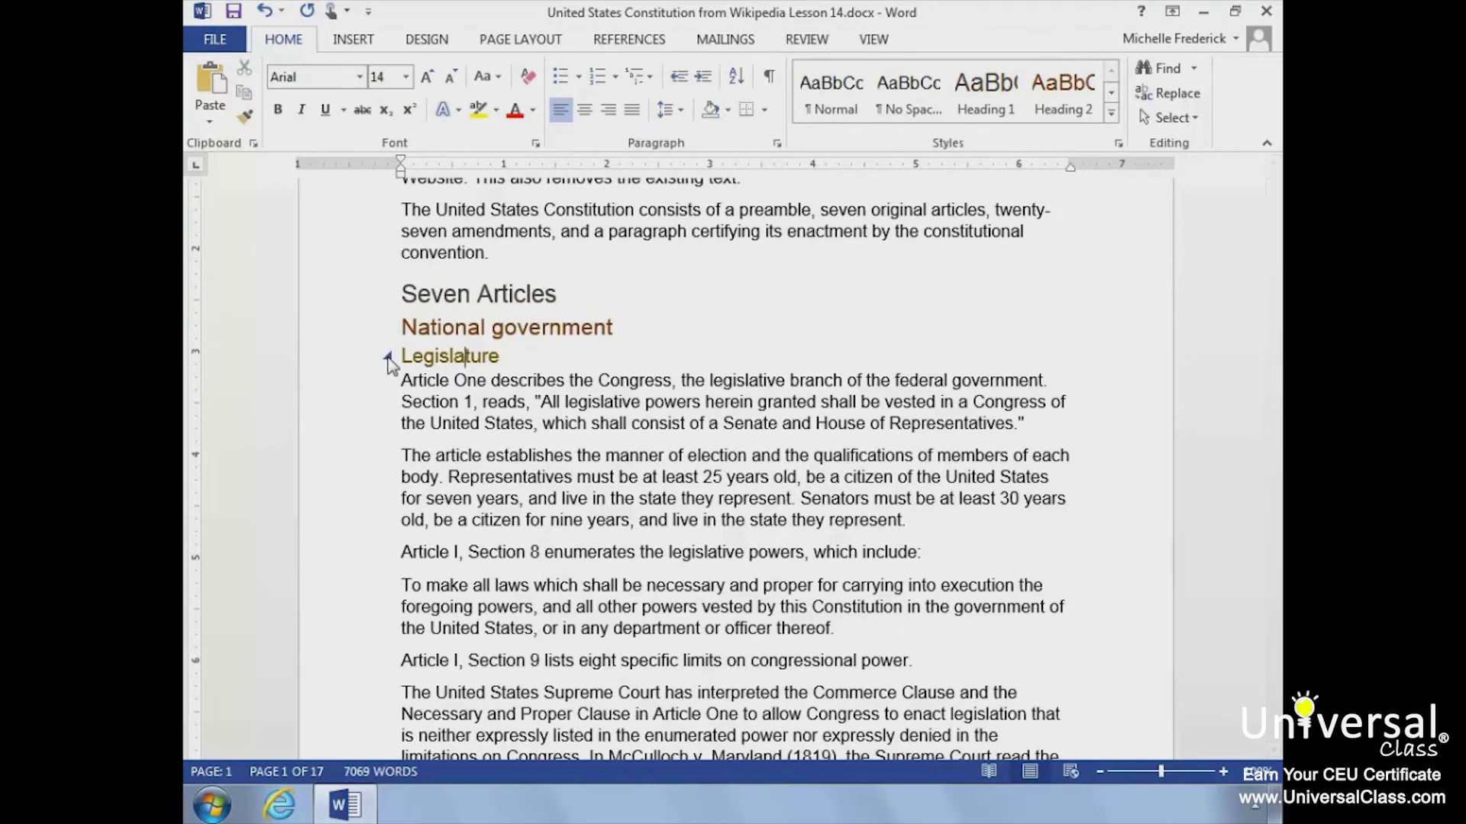
click(388, 357)
mouse_move(391, 386)
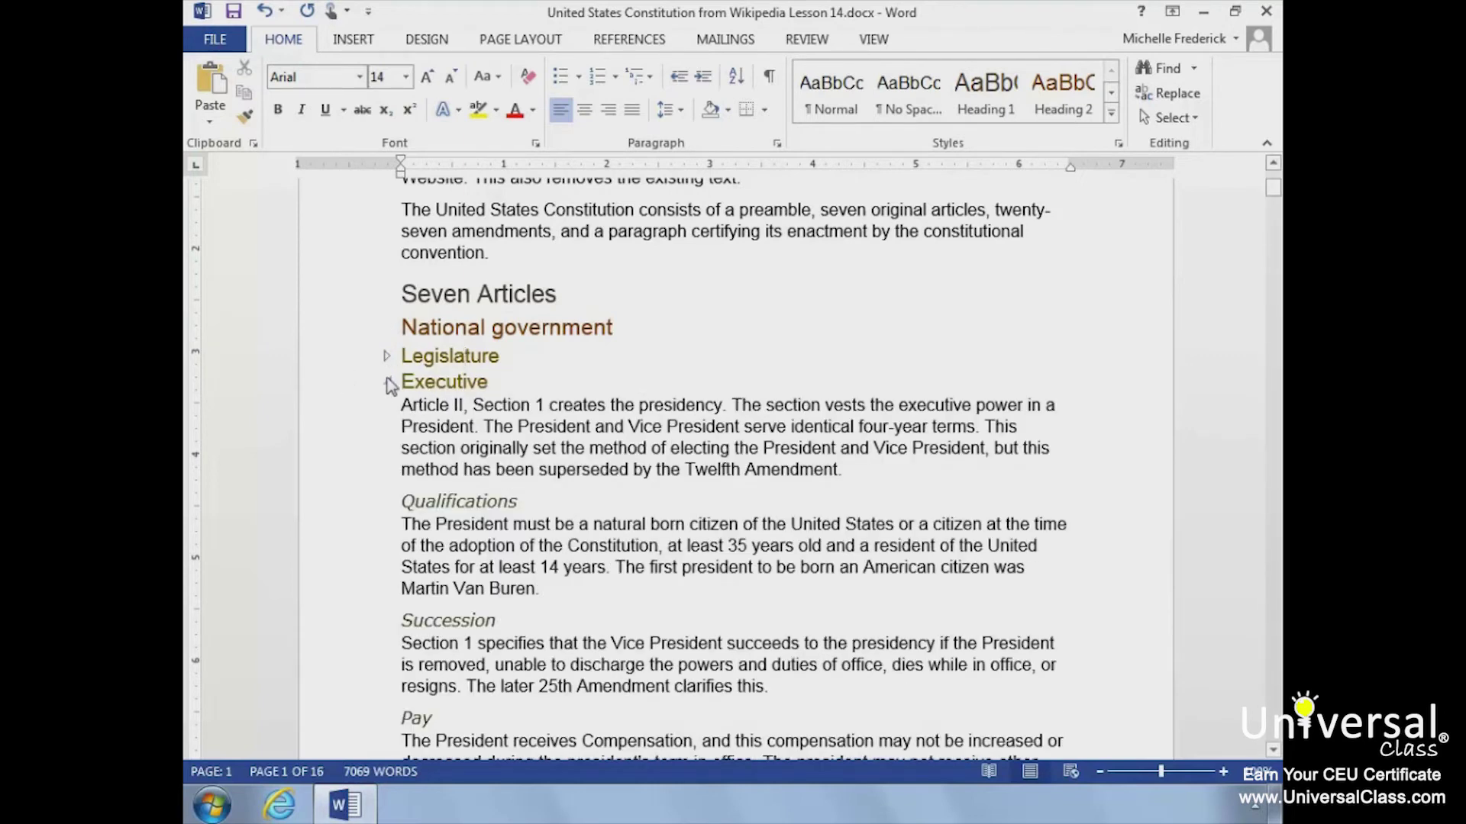
click(388, 383)
mouse_move(391, 411)
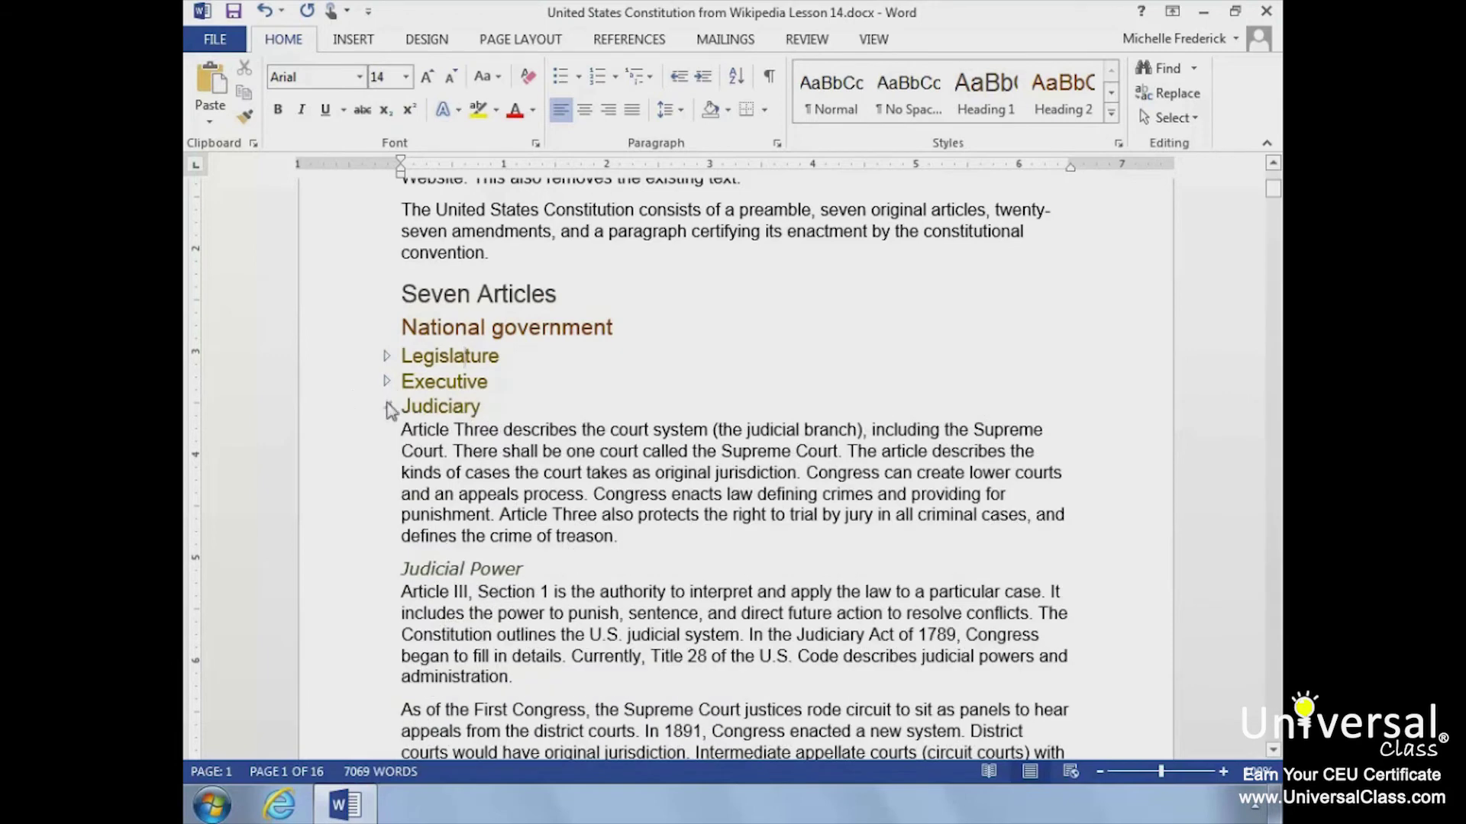
click(387, 407)
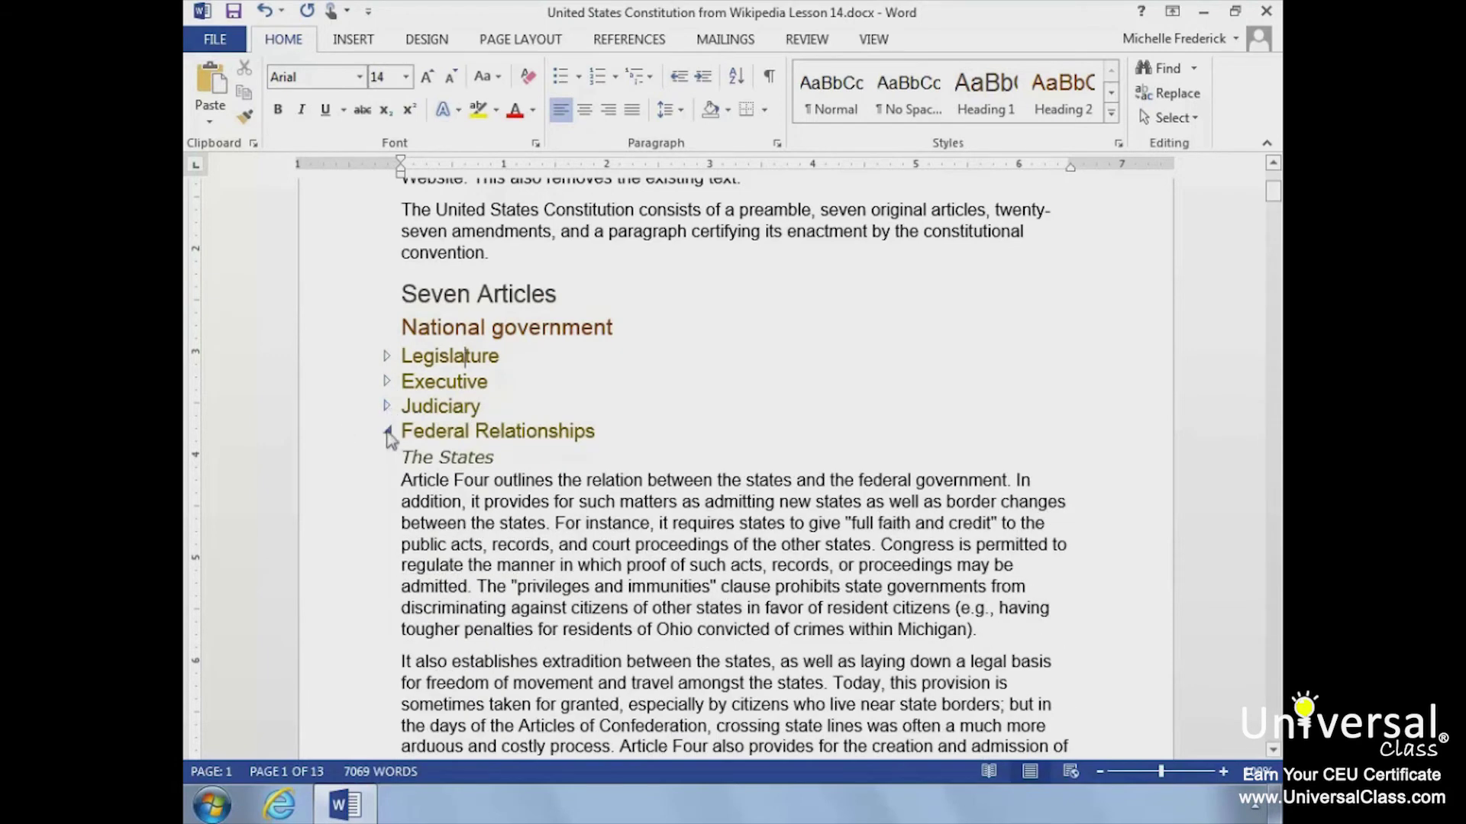
click(387, 432)
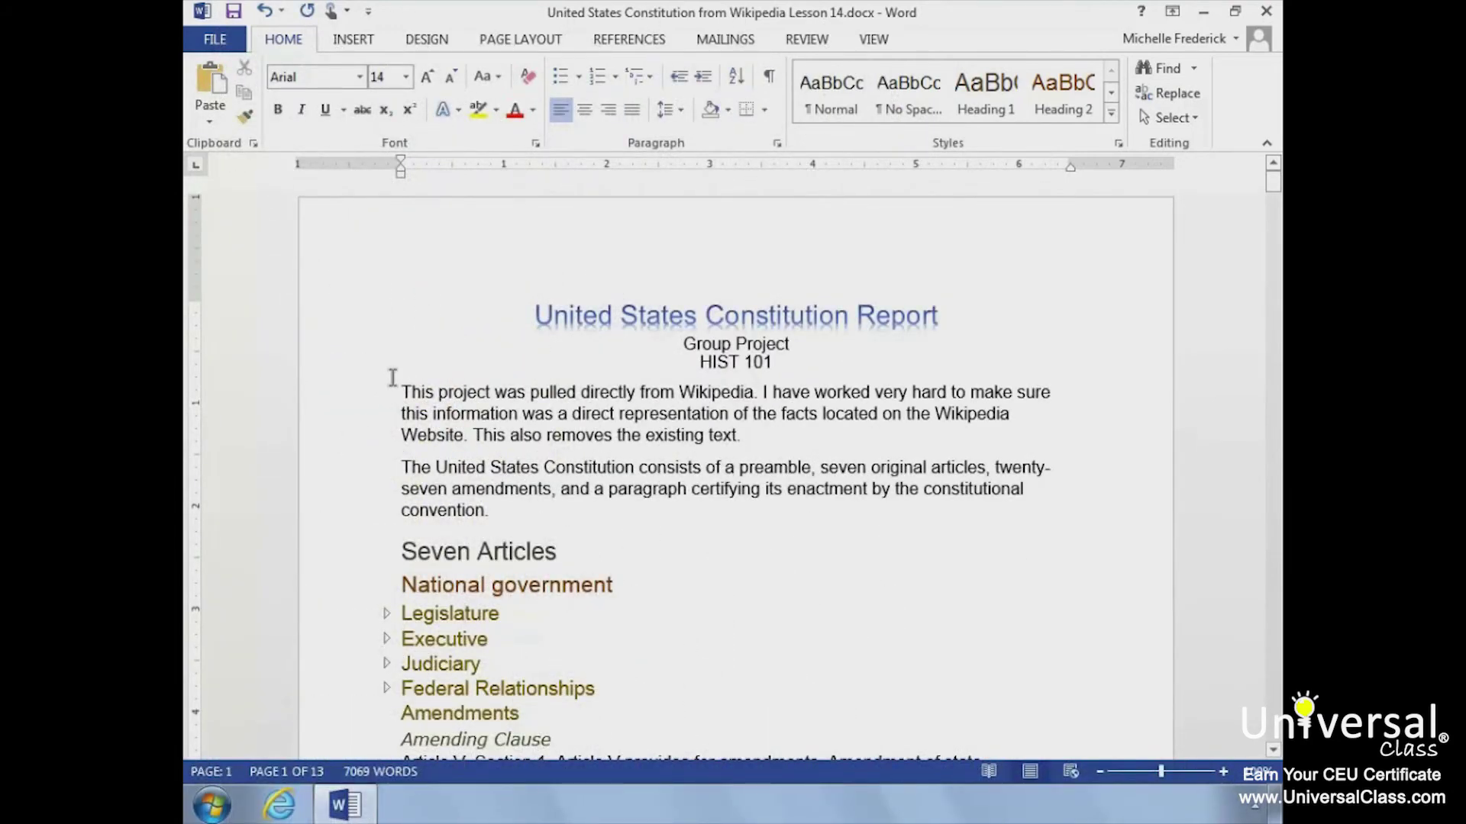
- Add a blank line between the title block and the first paragraph
click(393, 377)
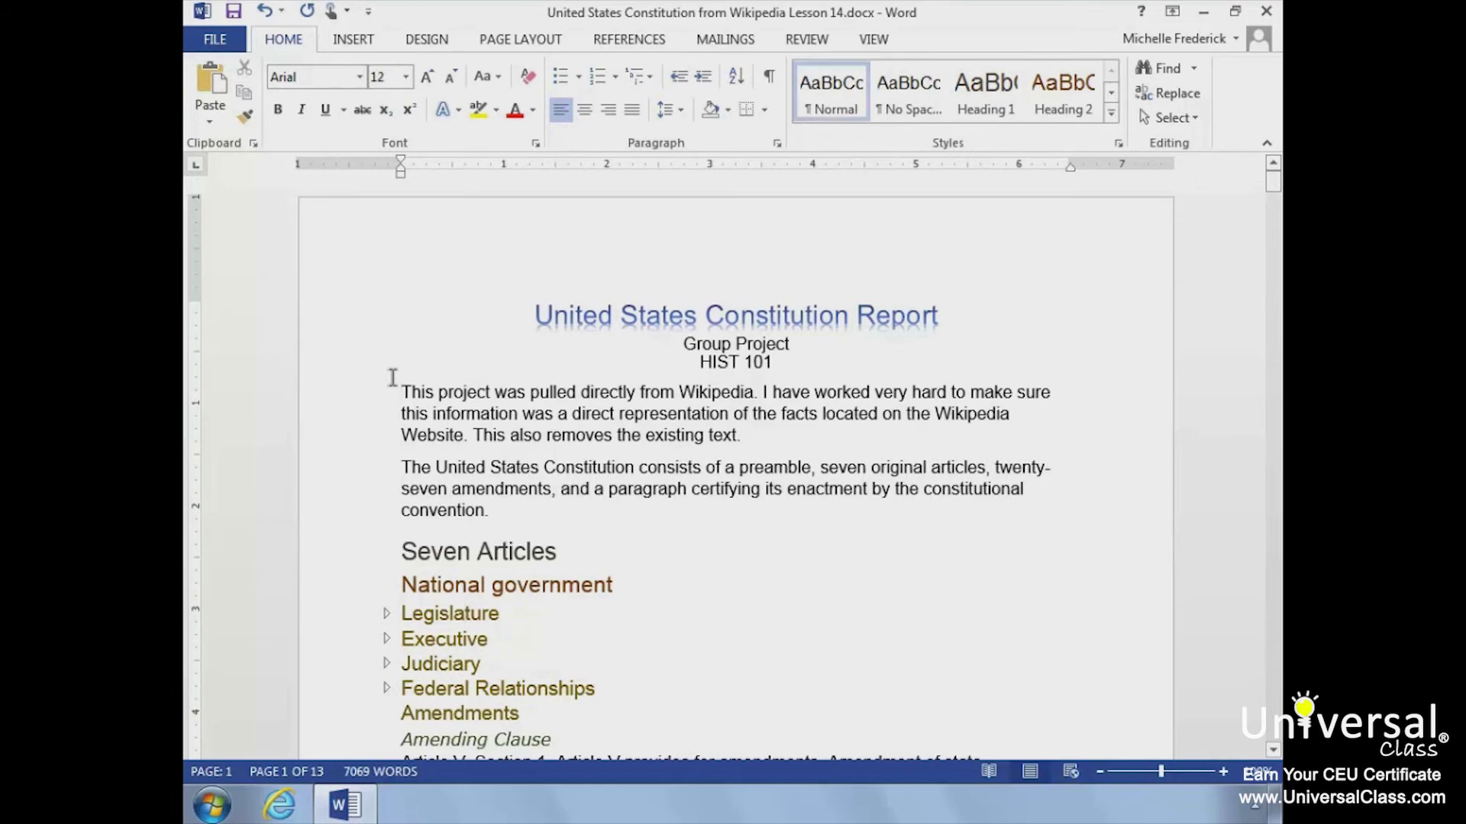
key(Return)
click(392, 377)
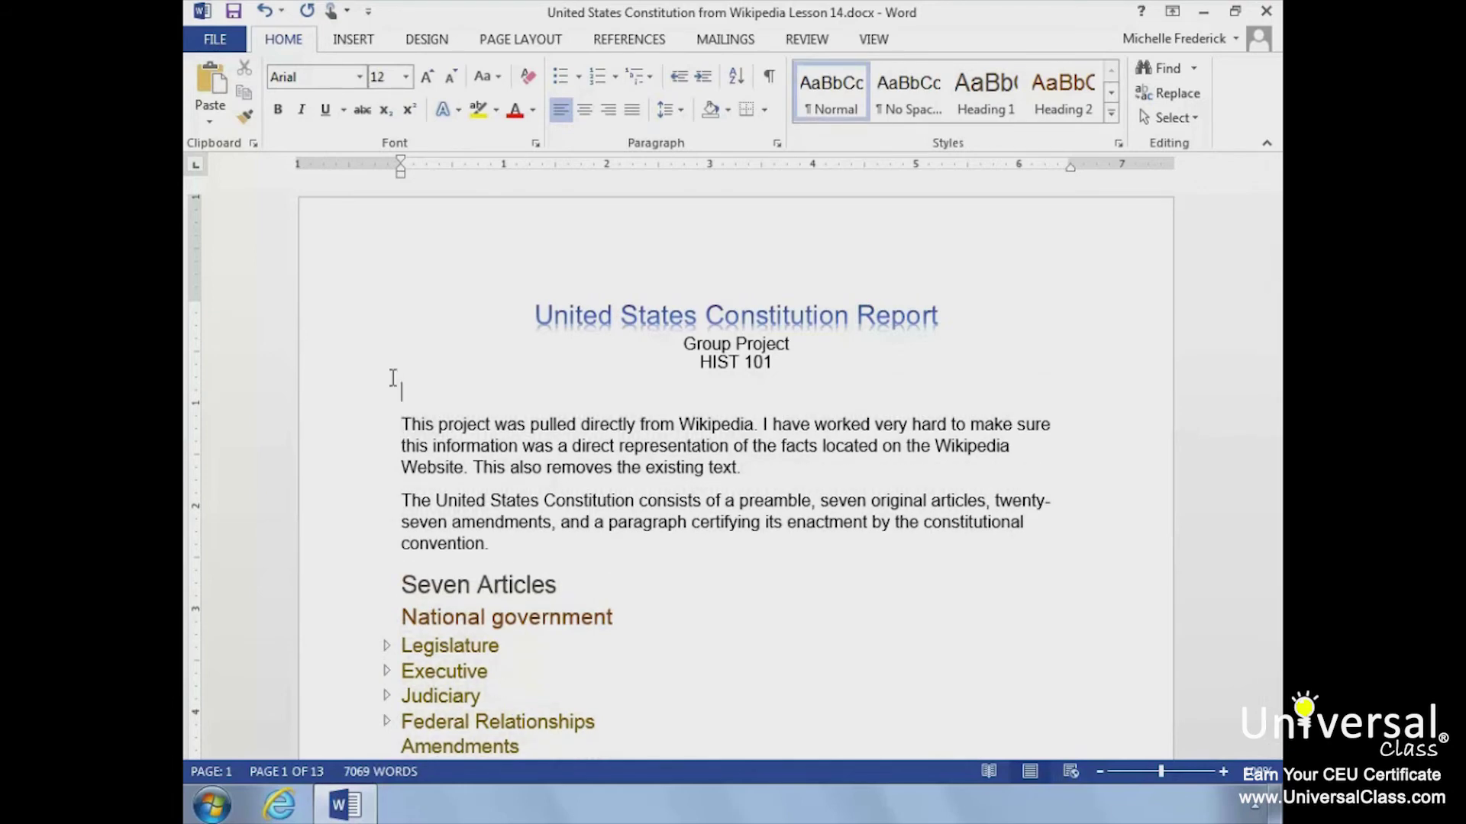
- Insert an Automatic Table 1 table of contents on that blank line
click(599, 35)
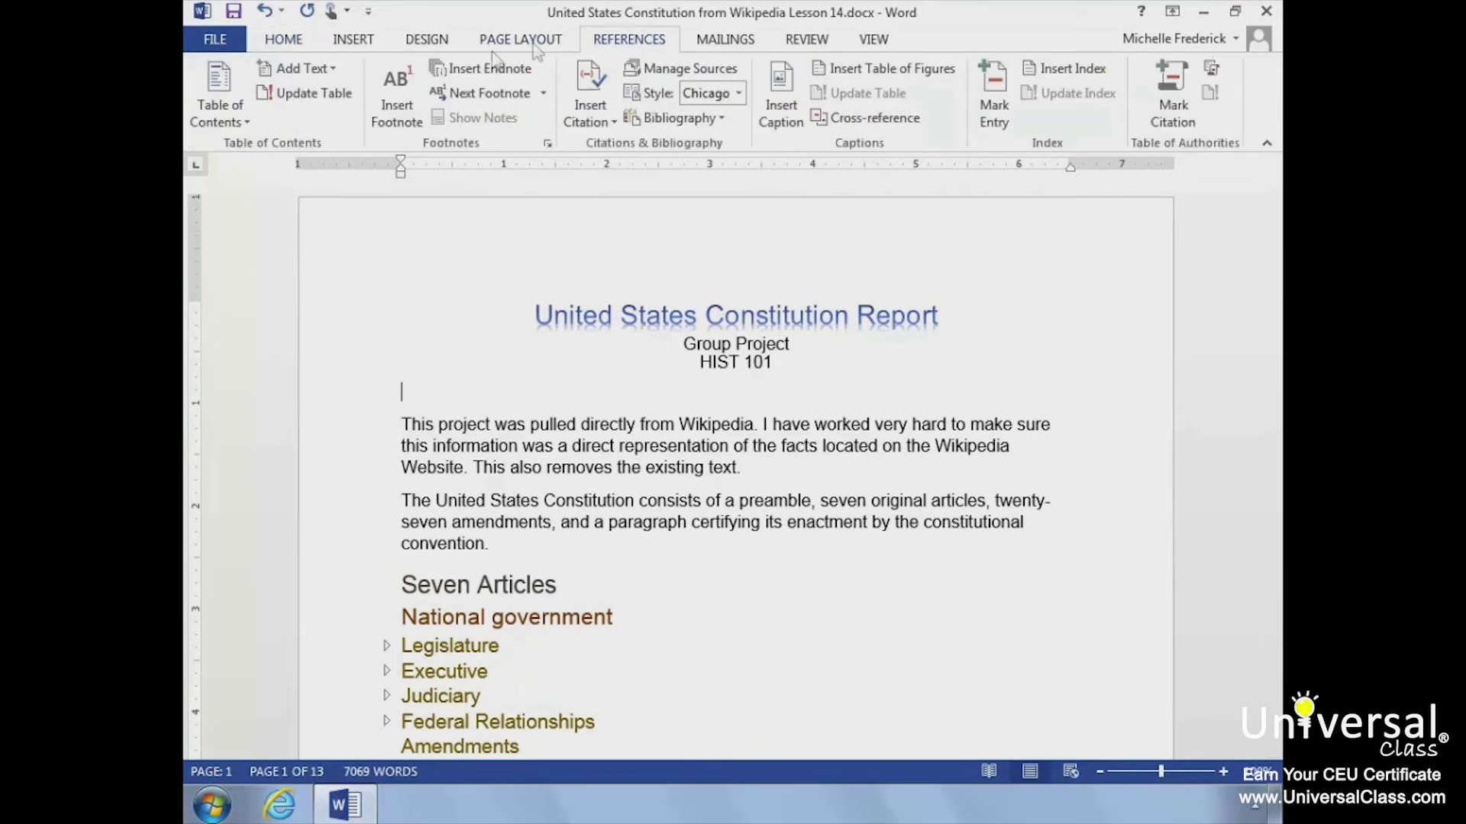
click(220, 102)
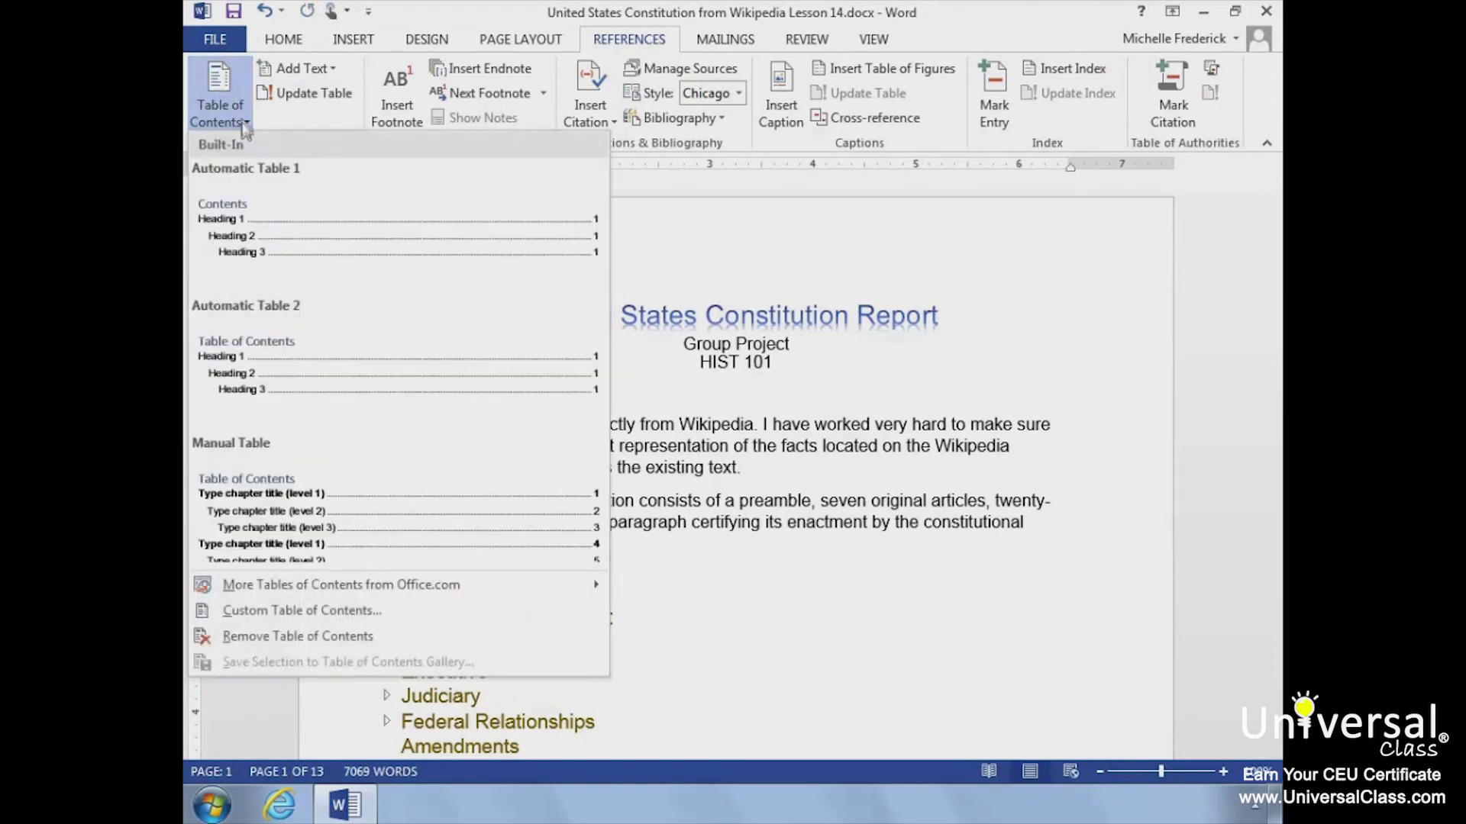
click(262, 223)
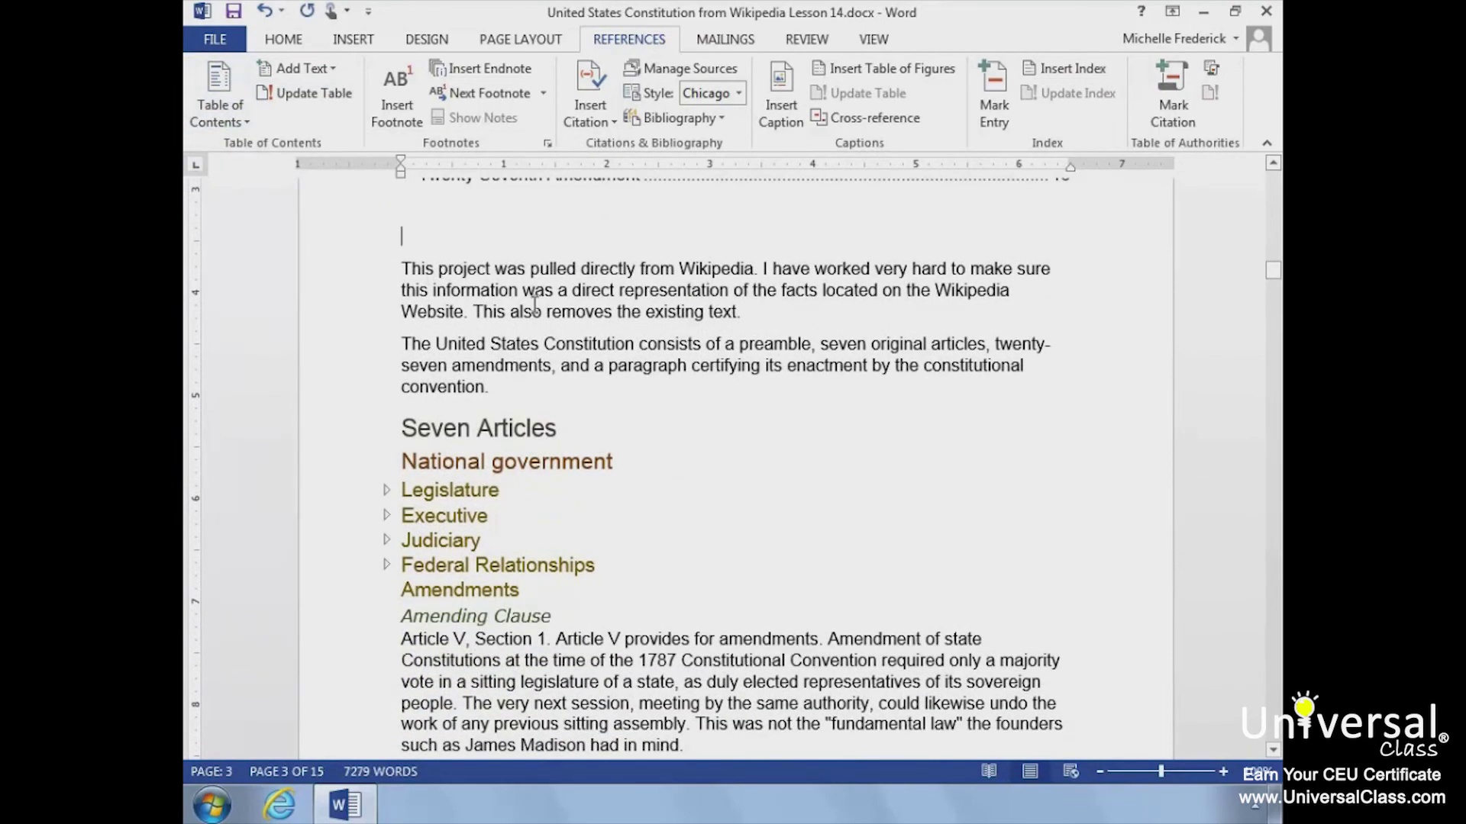
scroll(534, 304, up, 10)
scroll(534, 303, up, 10)
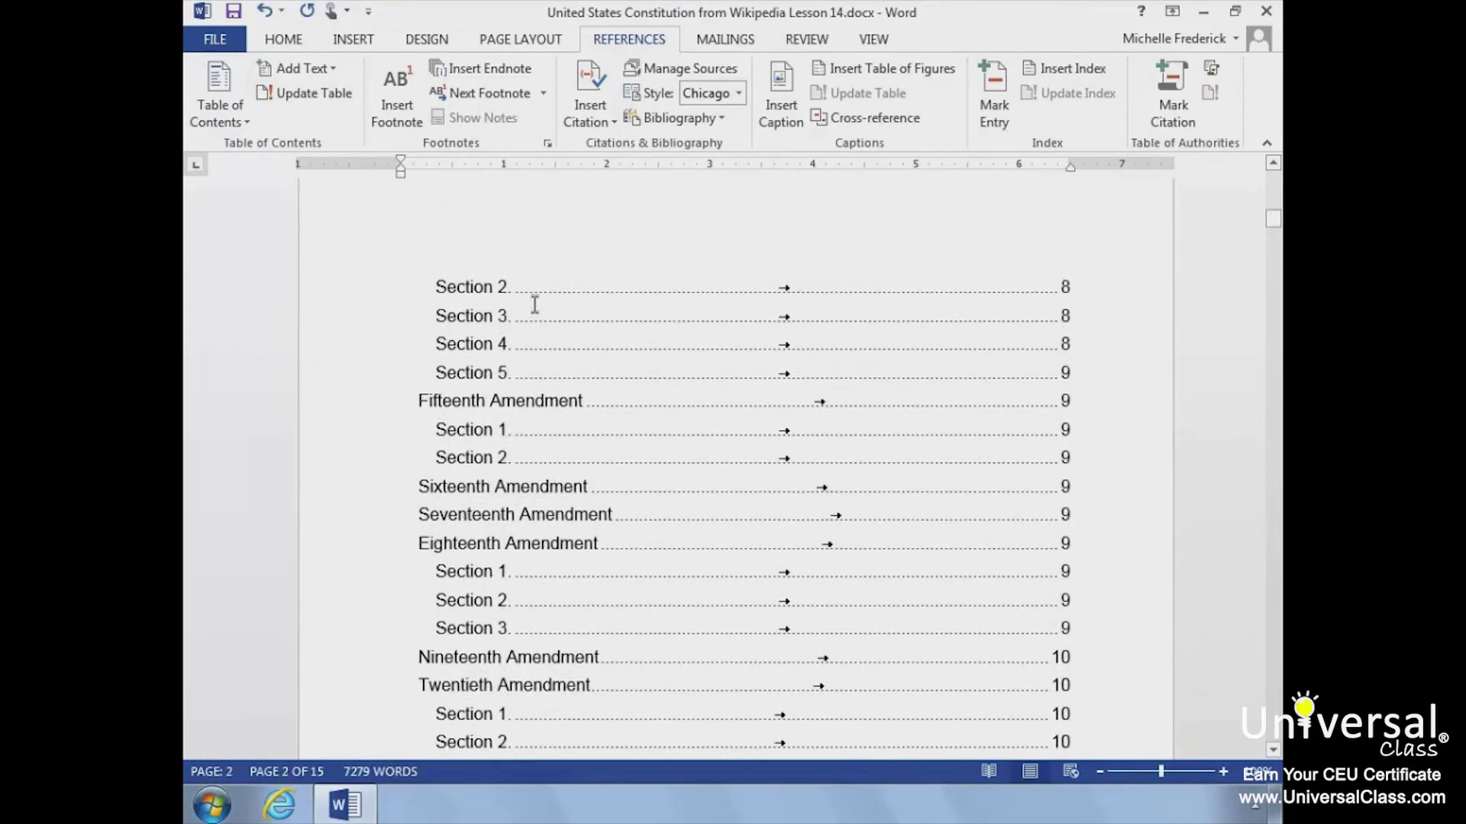
scroll(534, 304, up, 10)
scroll(534, 304, up, 10)
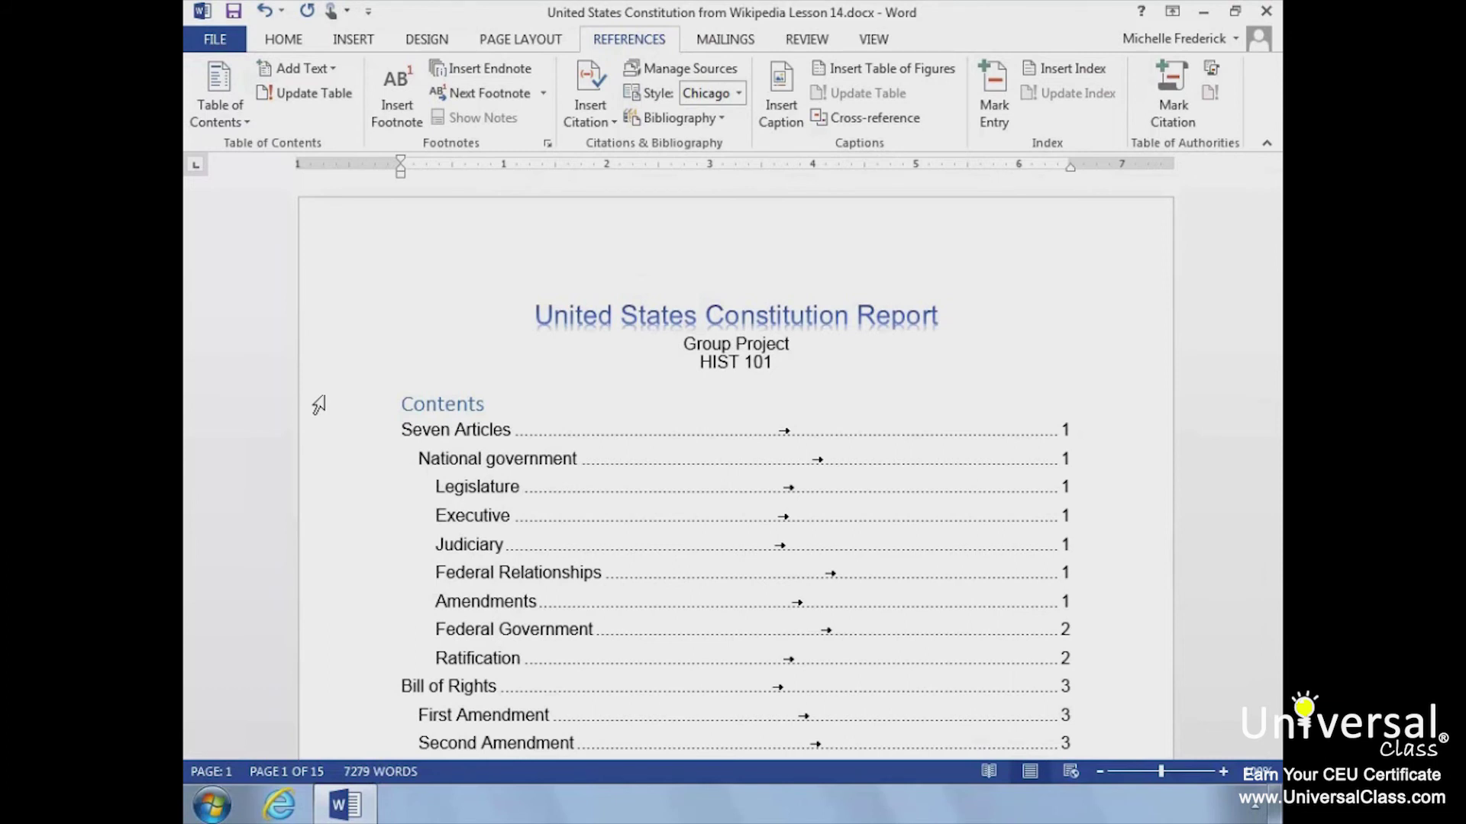
scroll(318, 405, down, 20)
scroll(318, 404, down, 10)
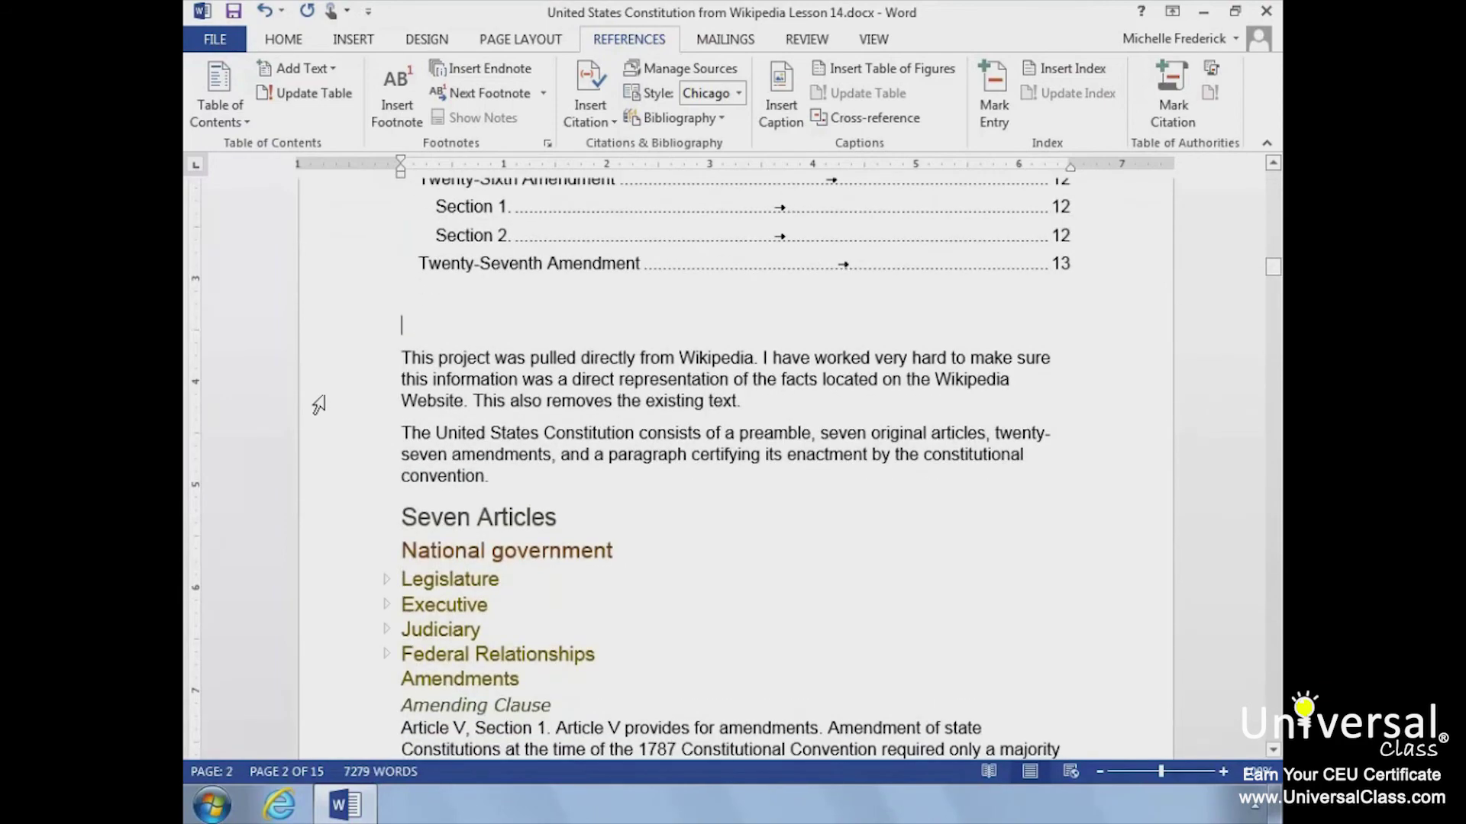
- Append ' Update' to the Legislature heading so it reads 'Legislature Update'
click(488, 570)
text(Up)
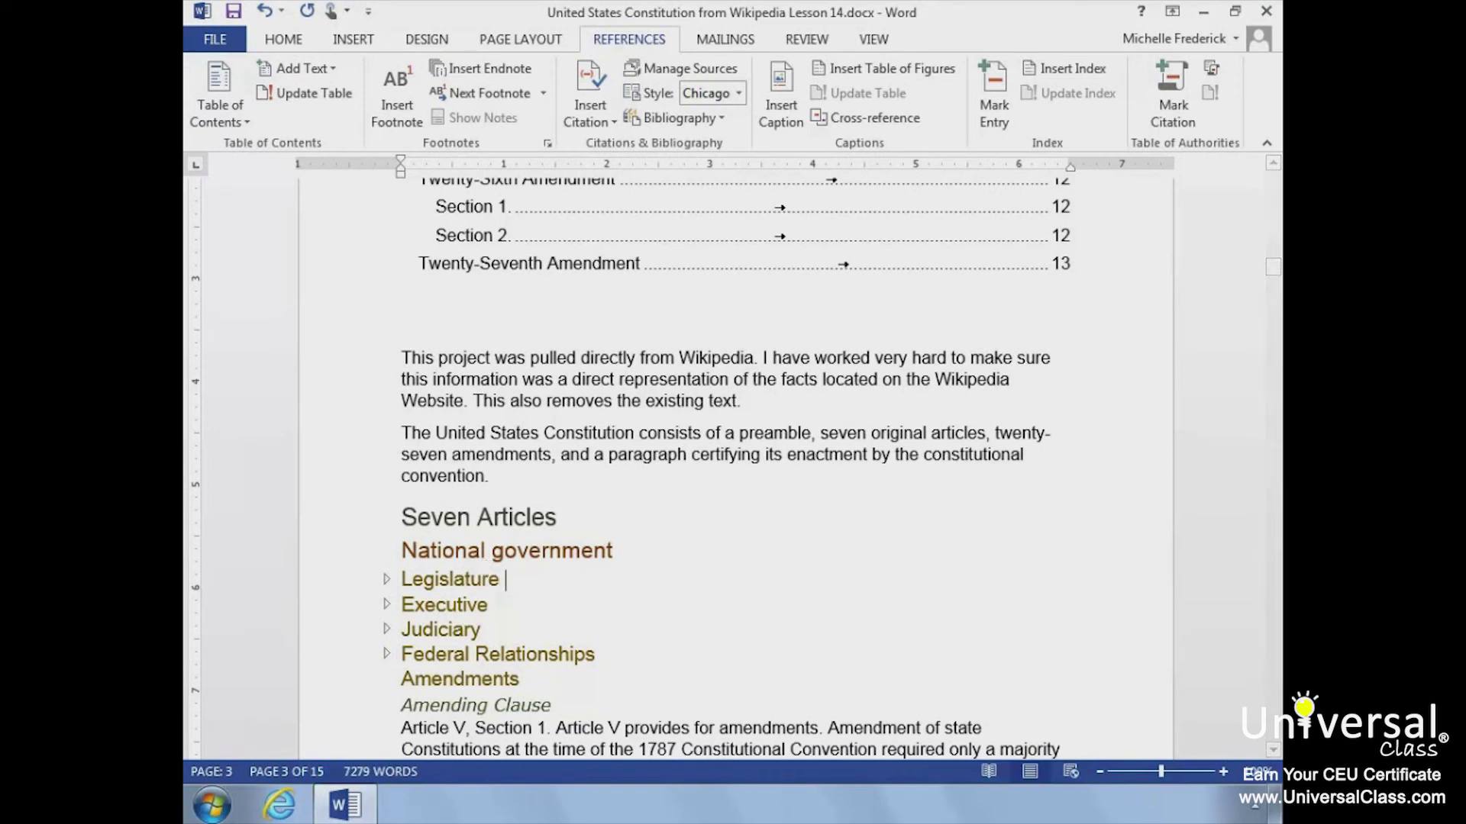
text(date)
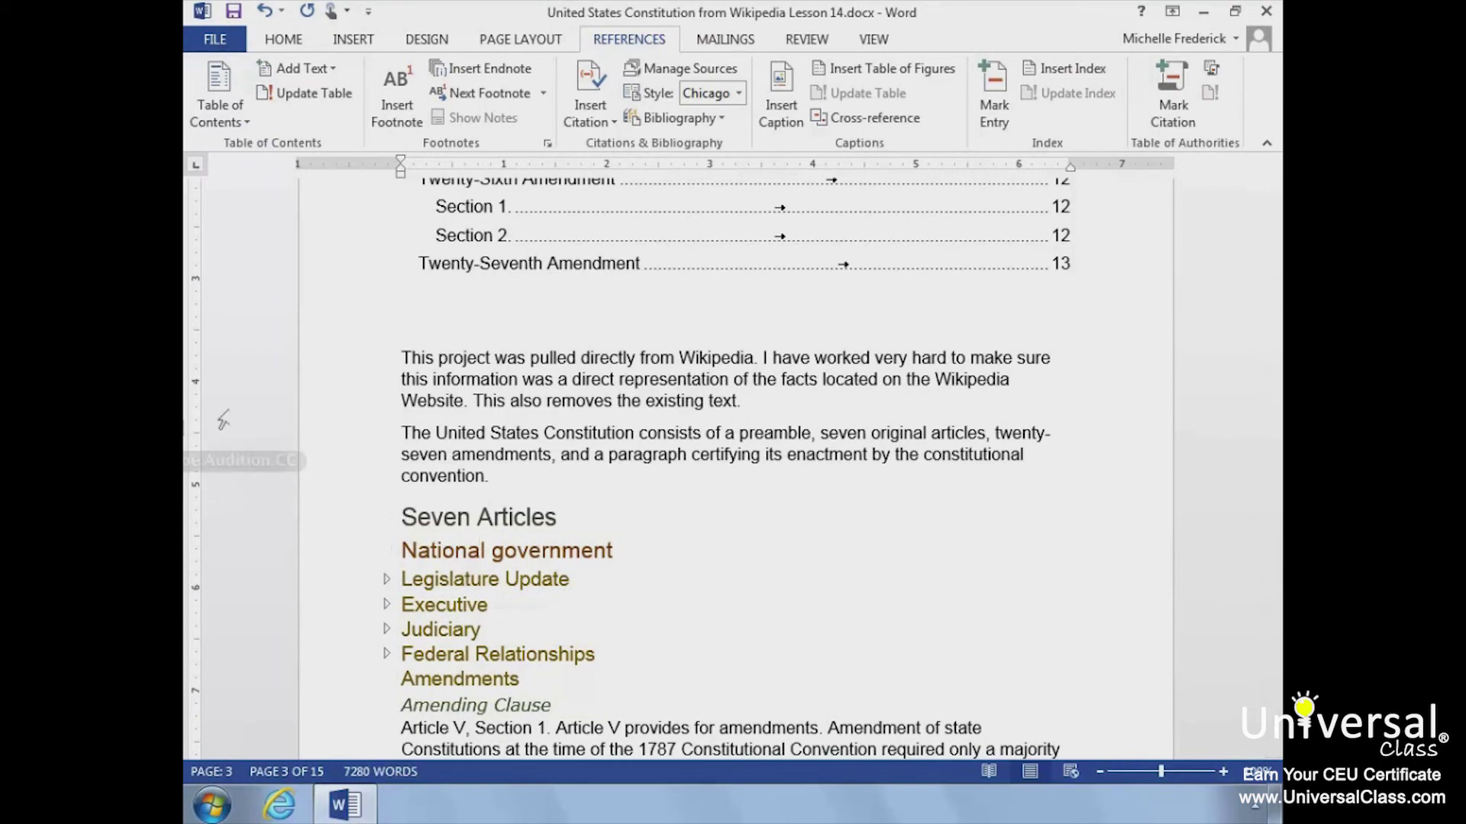
scroll(396, 362, up, 5)
scroll(396, 363, up, 20)
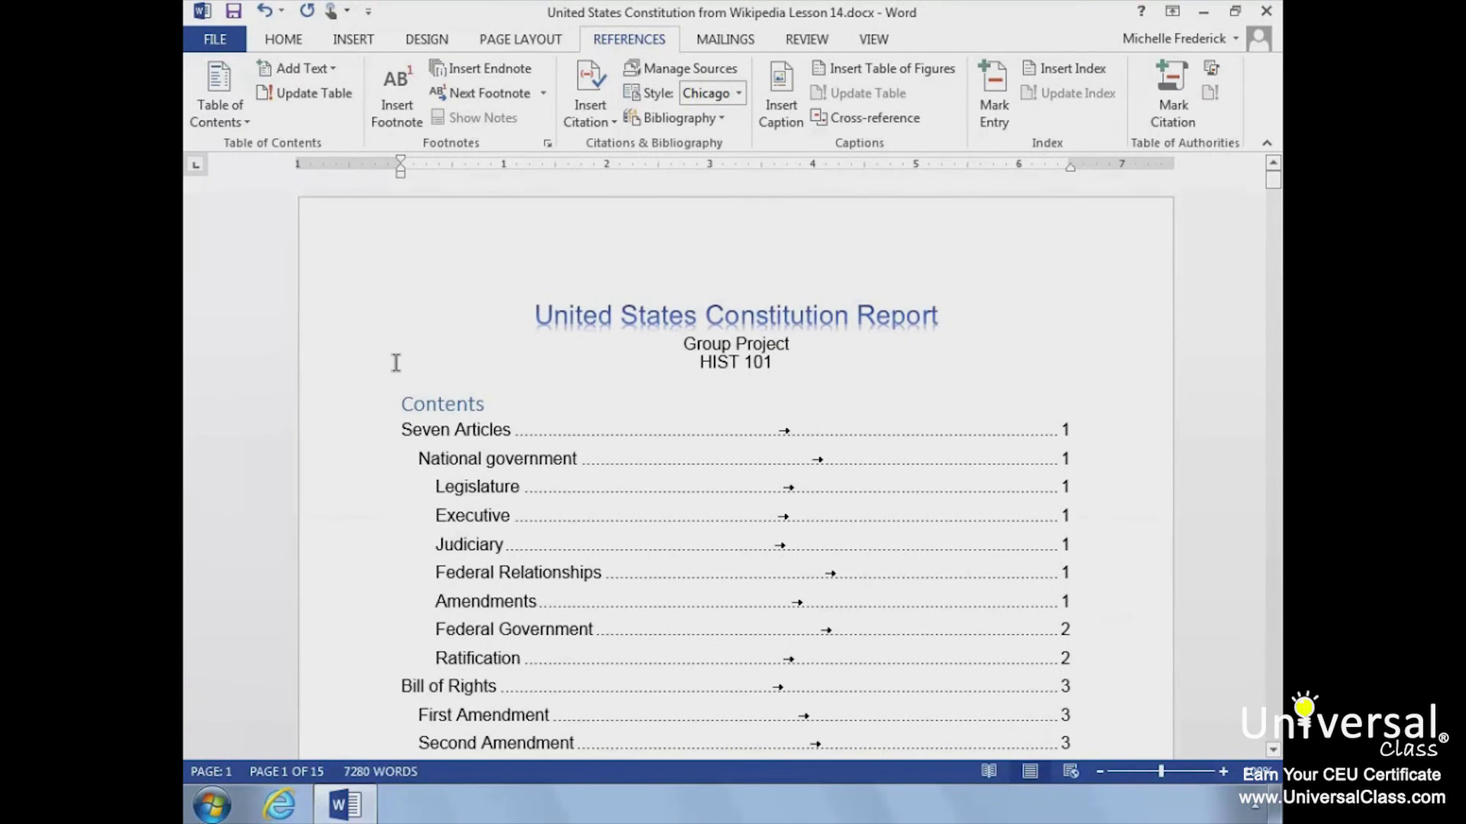
- Update the entire Contents table so it shows Legislature Update, with page numbers now starting at 3
click(308, 98)
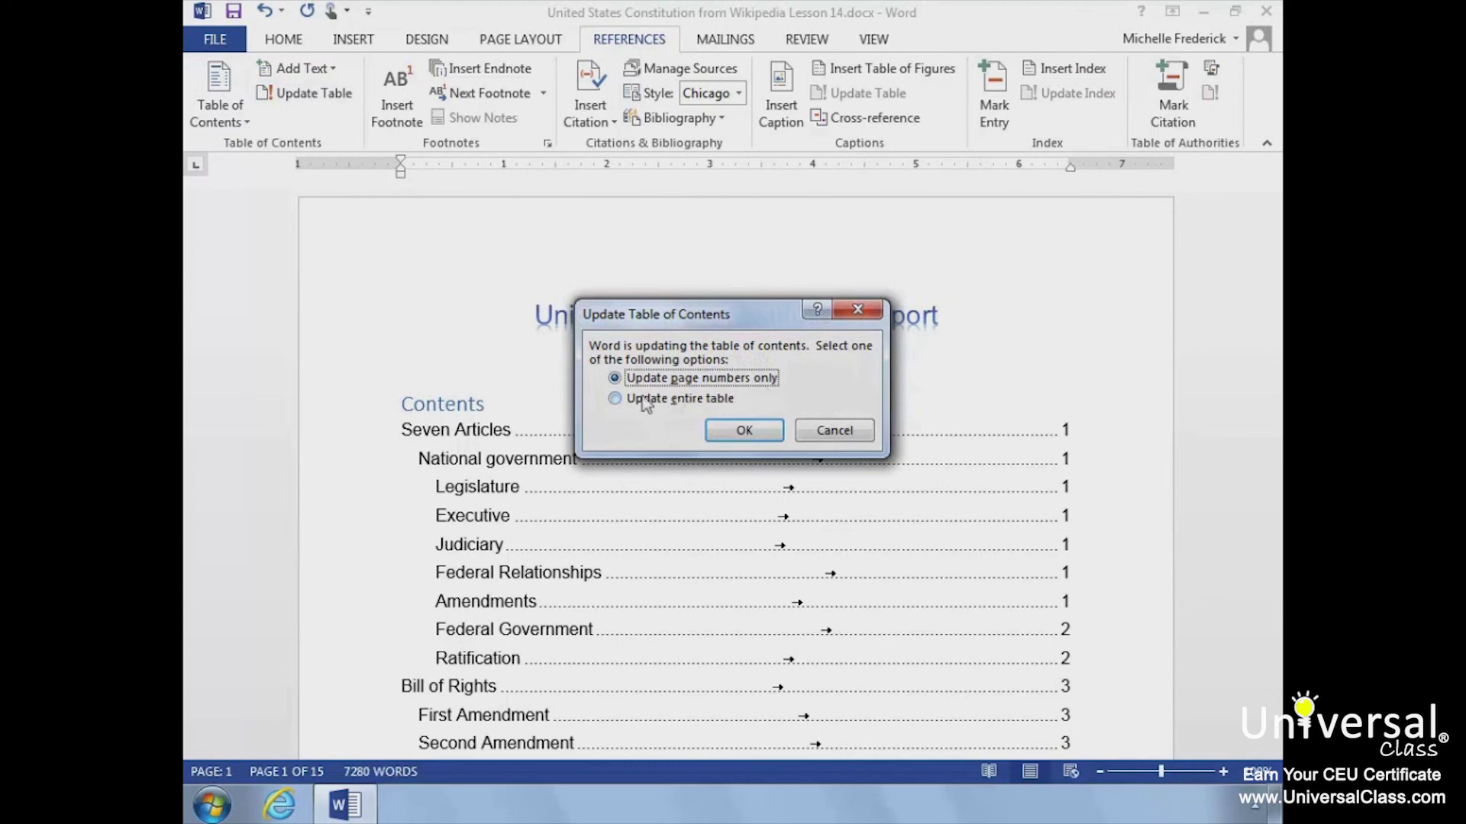
click(617, 399)
click(742, 432)
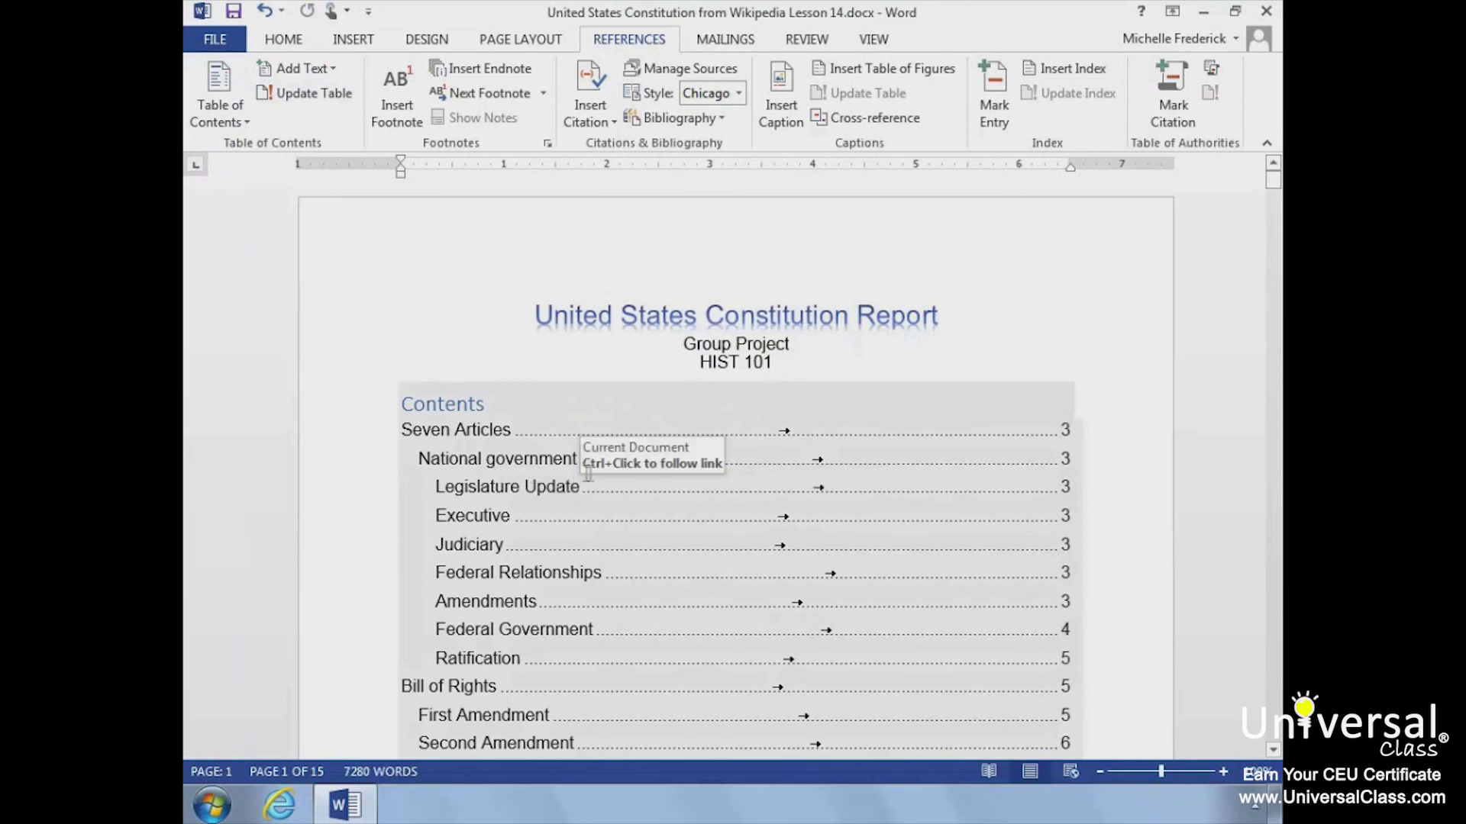
click(486, 363)
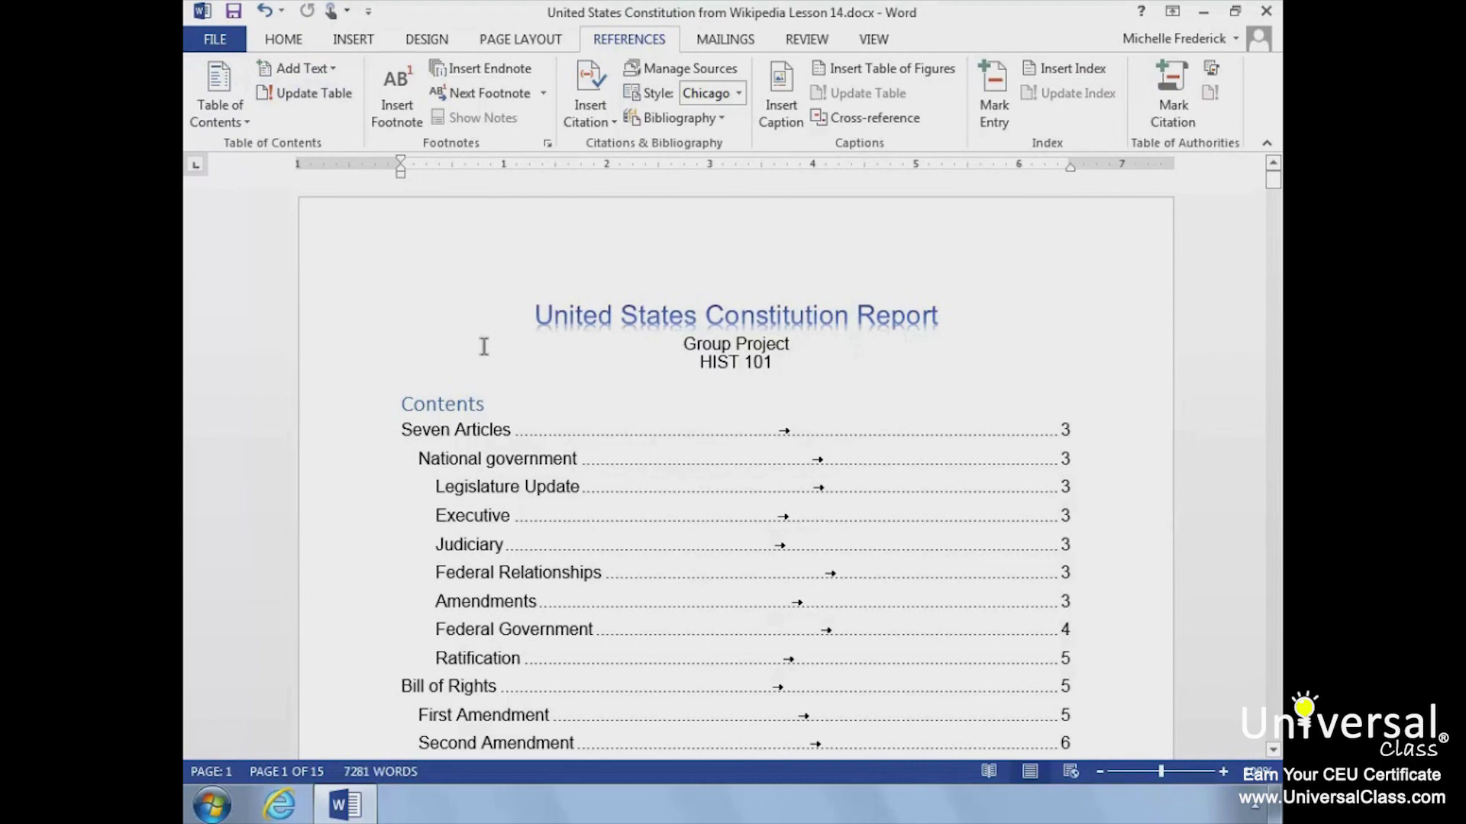
scroll(484, 347, down, 3)
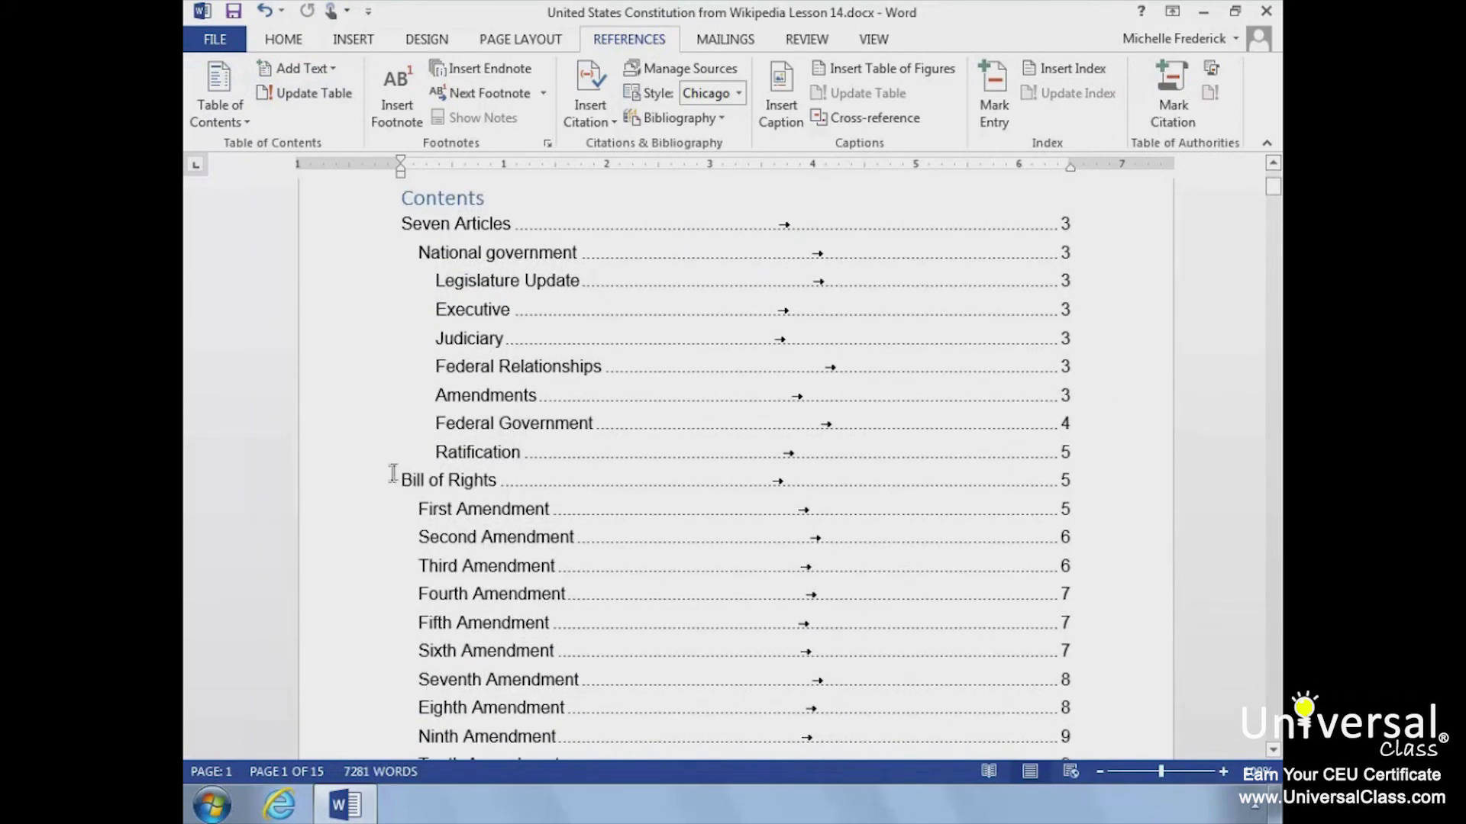
click(393, 474)
click(326, 72)
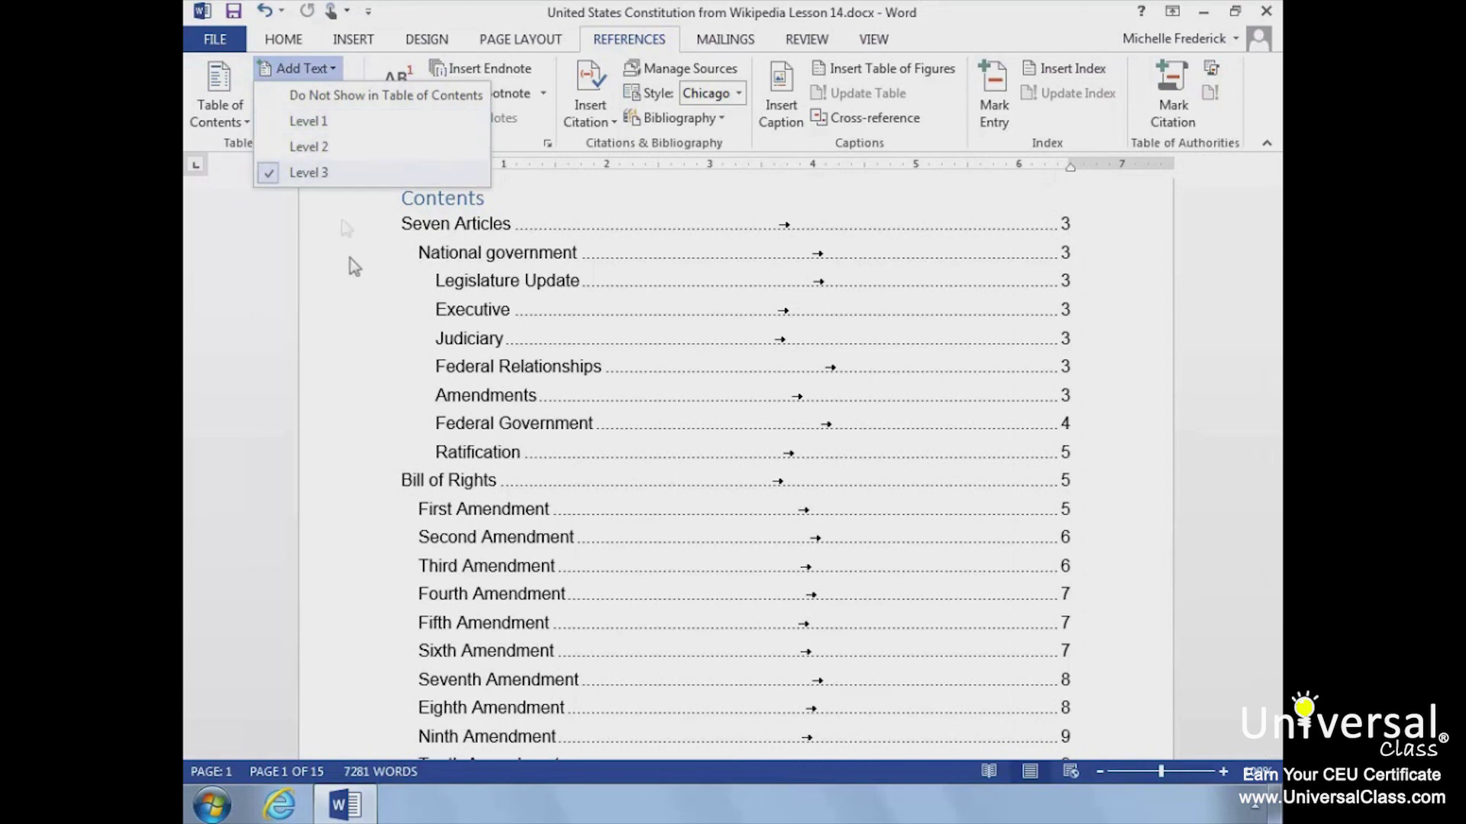
click(319, 293)
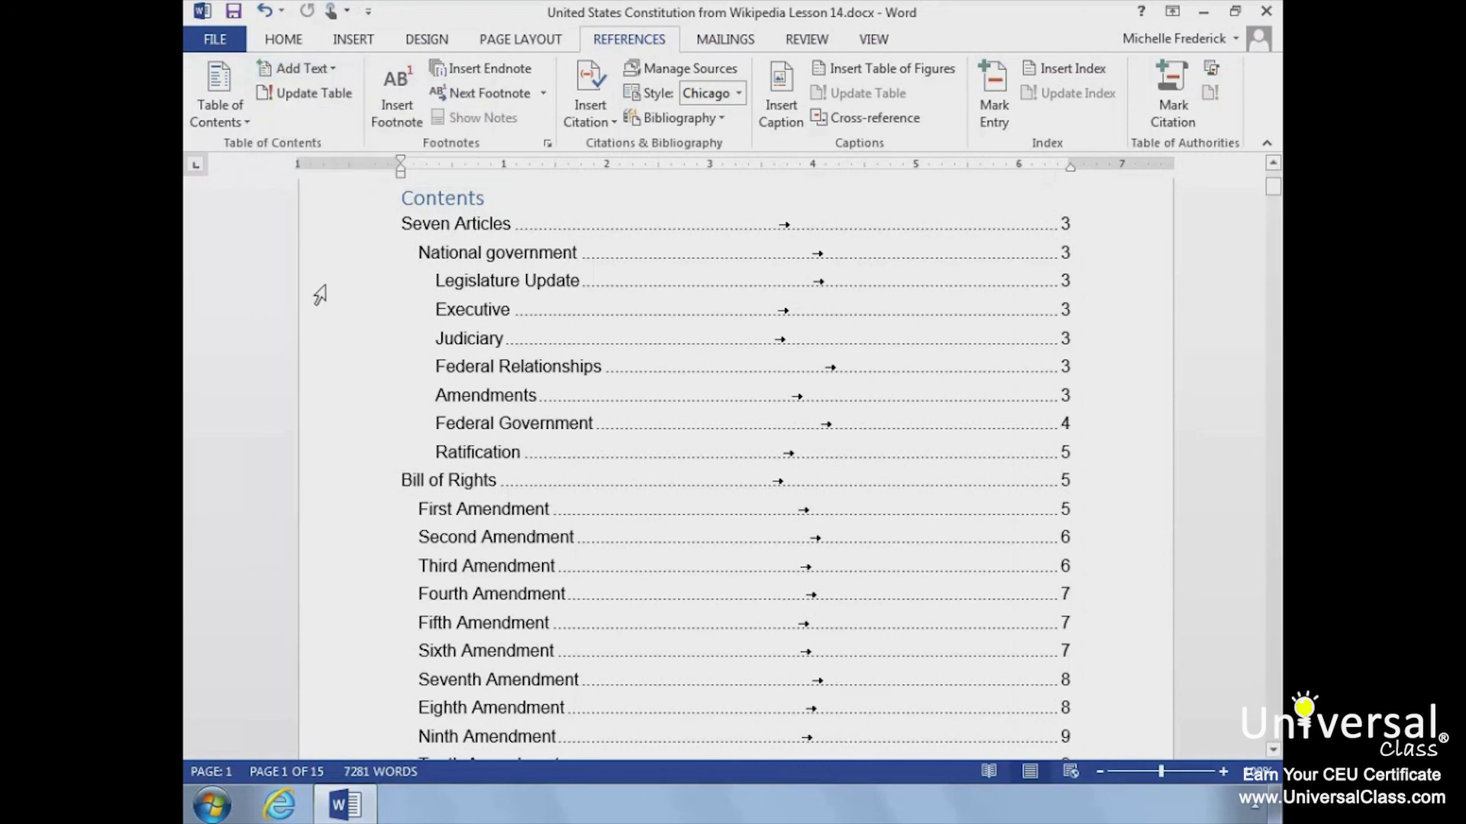
scroll(319, 294, down, 15)
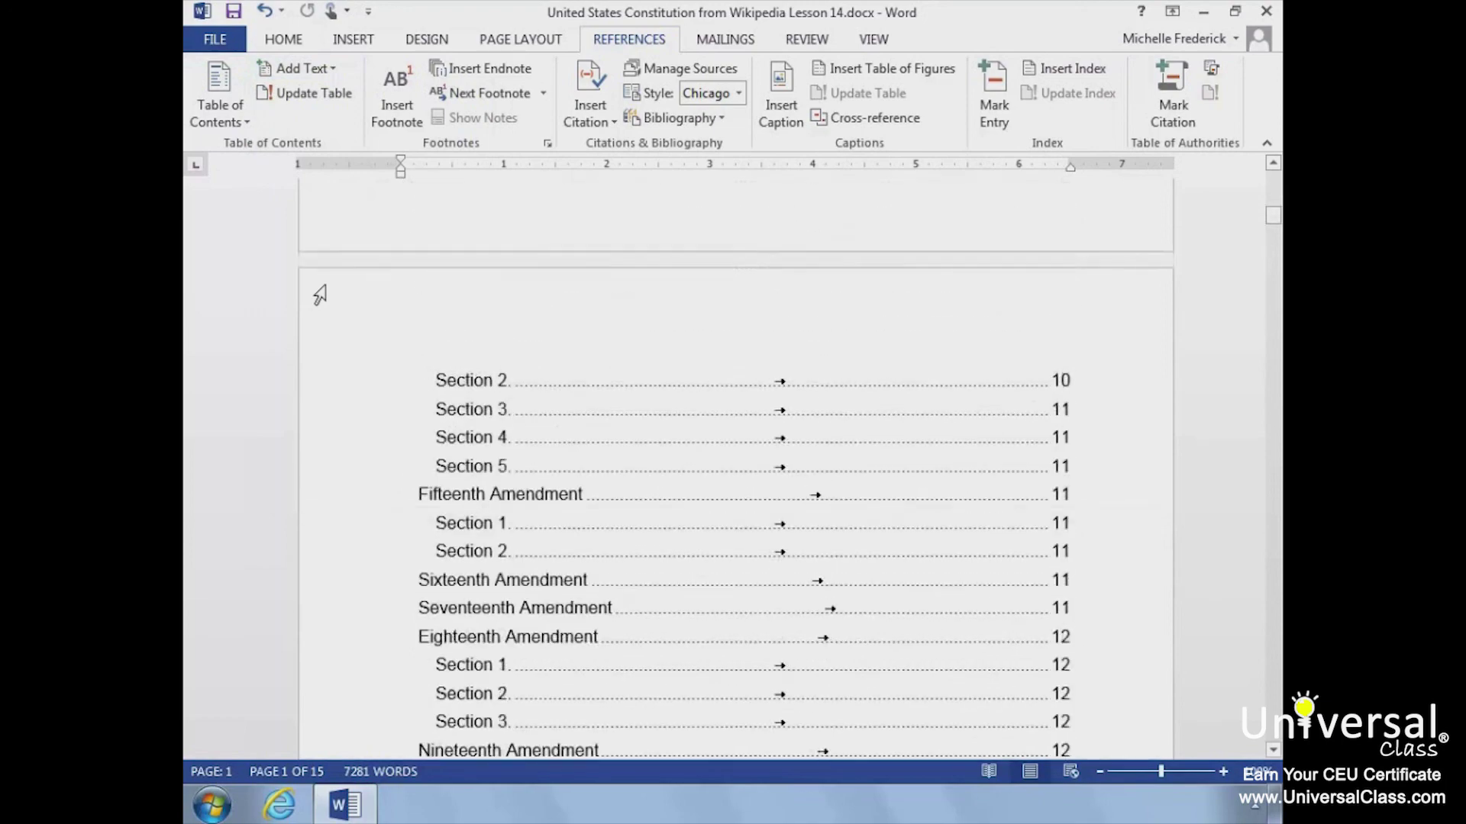